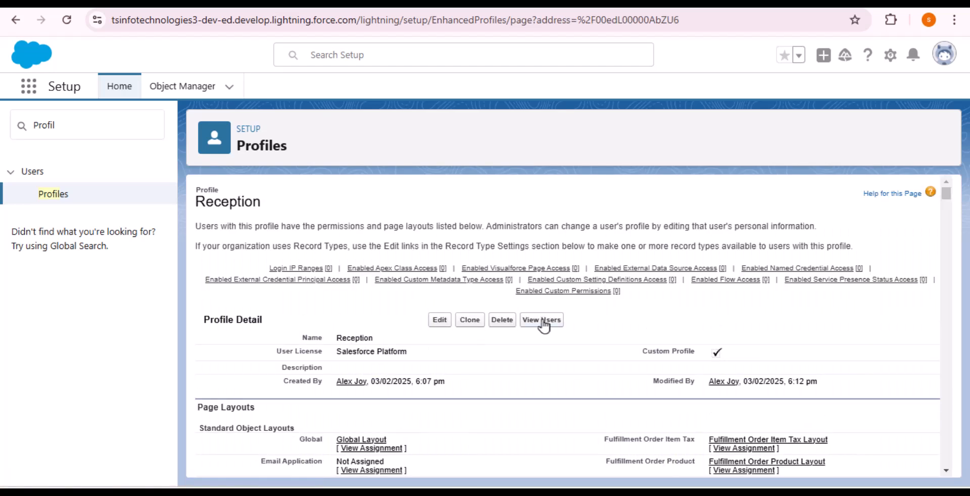
Log in as the user listed under the Reception profile's View Users.
click(542, 319)
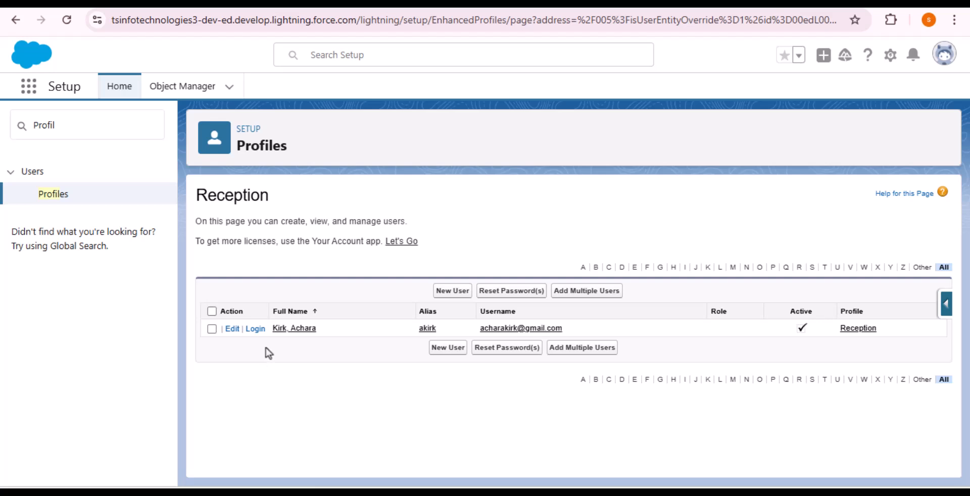
click(257, 331)
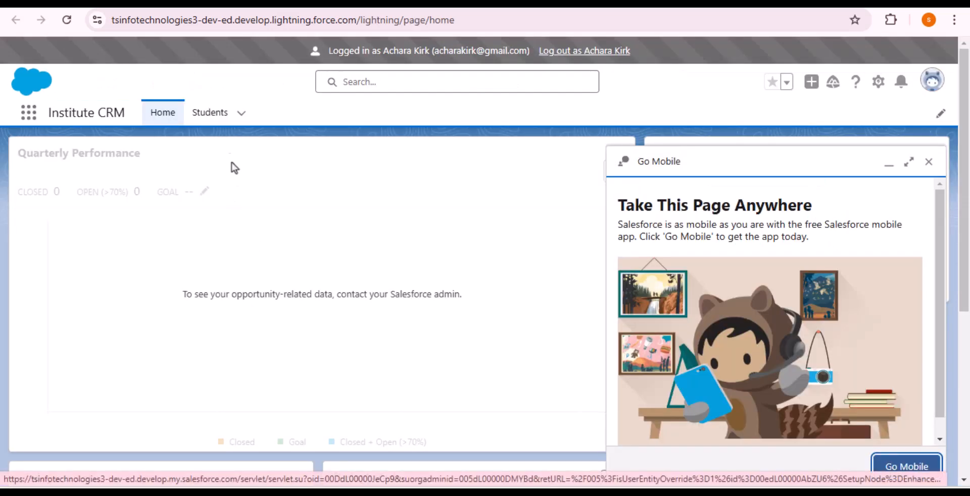
Open a New Student form from the Students tab, review its fields, and close it unsaved.
click(215, 120)
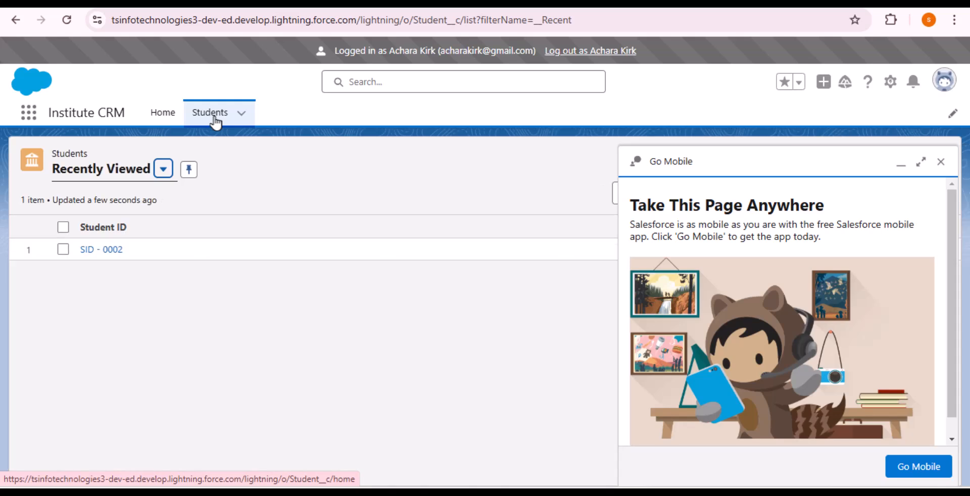
click(901, 164)
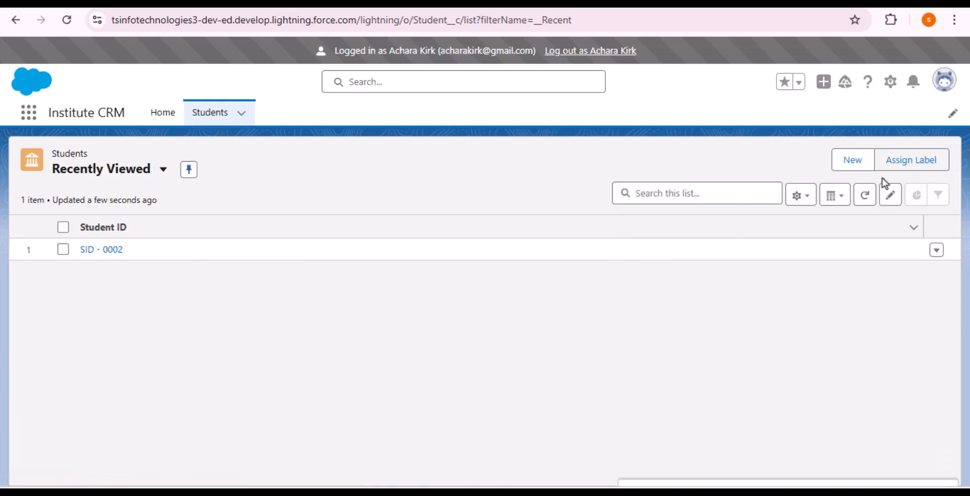
click(838, 167)
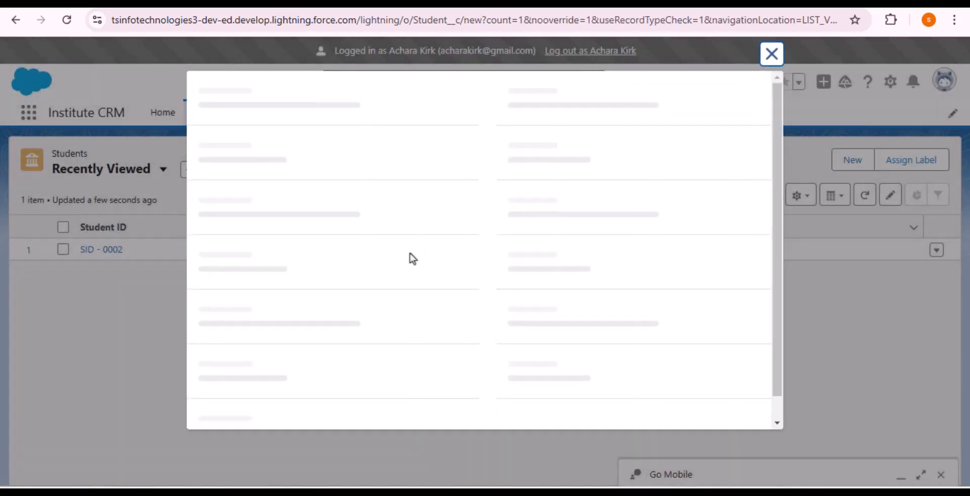
click(456, 193)
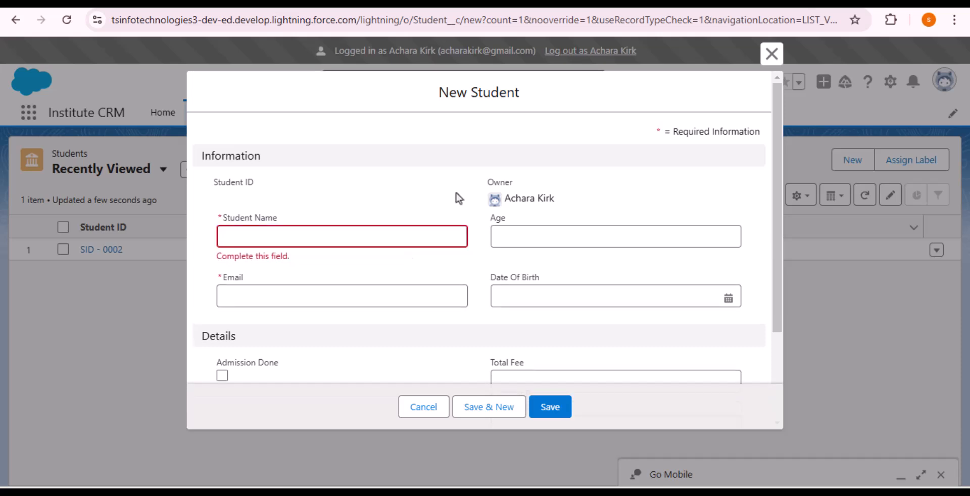
scroll(489, 211, down, 3)
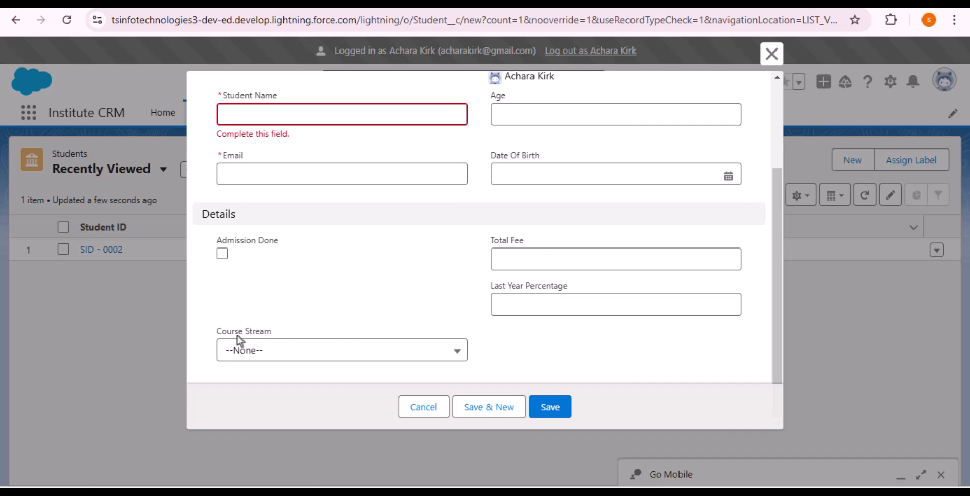
scroll(355, 336, up, 3)
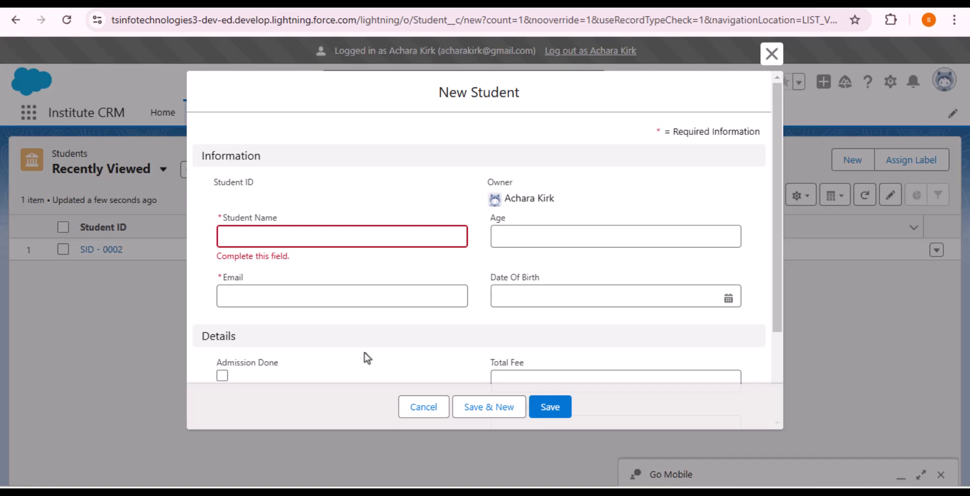
scroll(468, 333, down, 3)
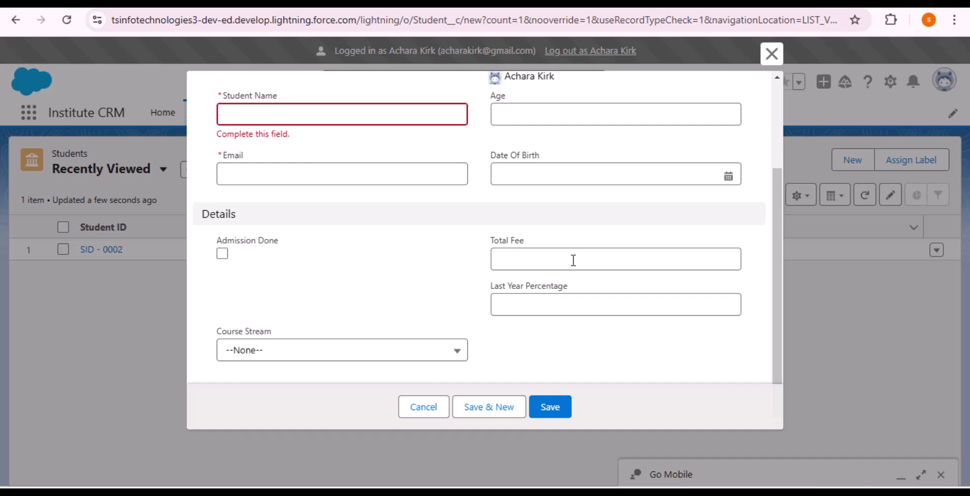
click(773, 56)
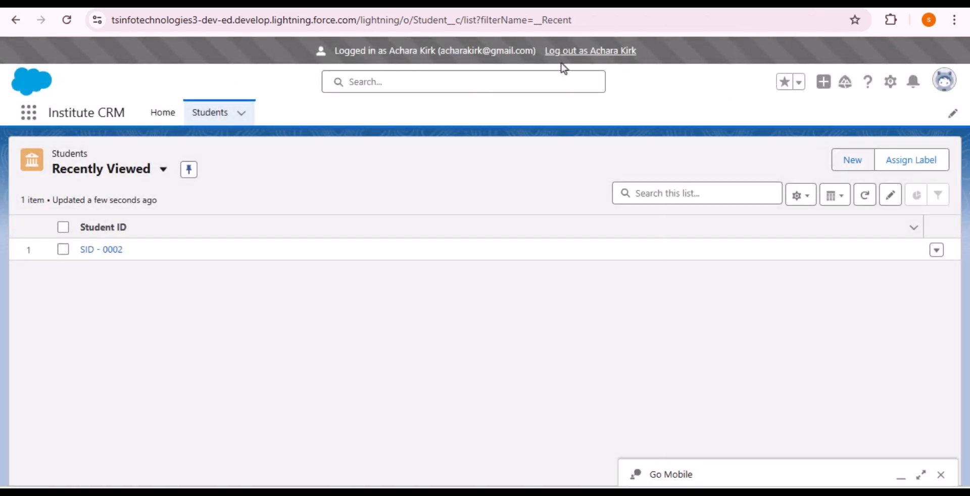
Log out of the Reception session and open the Student object's Page Layouts via Object Manager search 'Stude'.
click(577, 52)
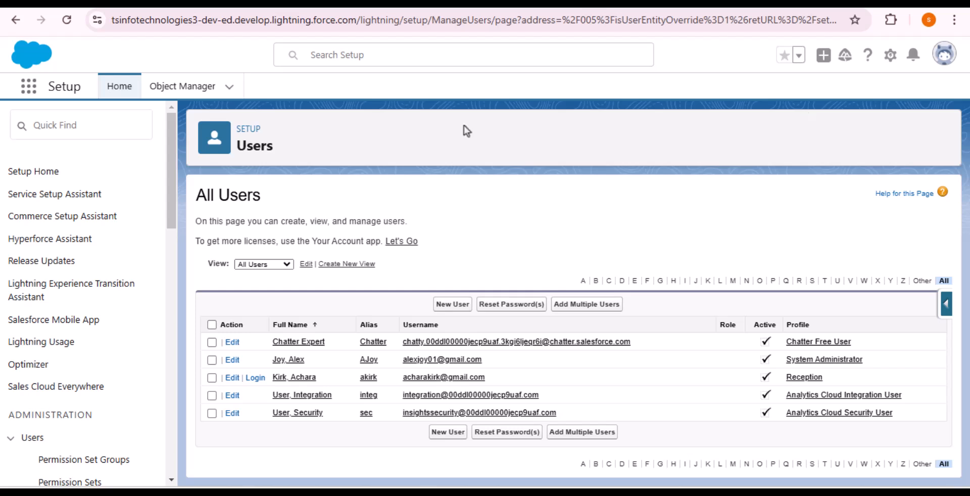
click(198, 90)
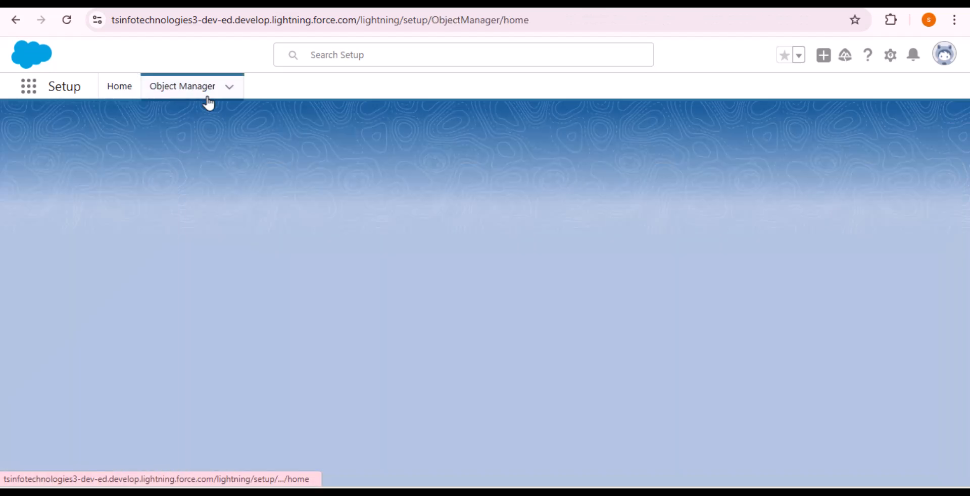
click(722, 134)
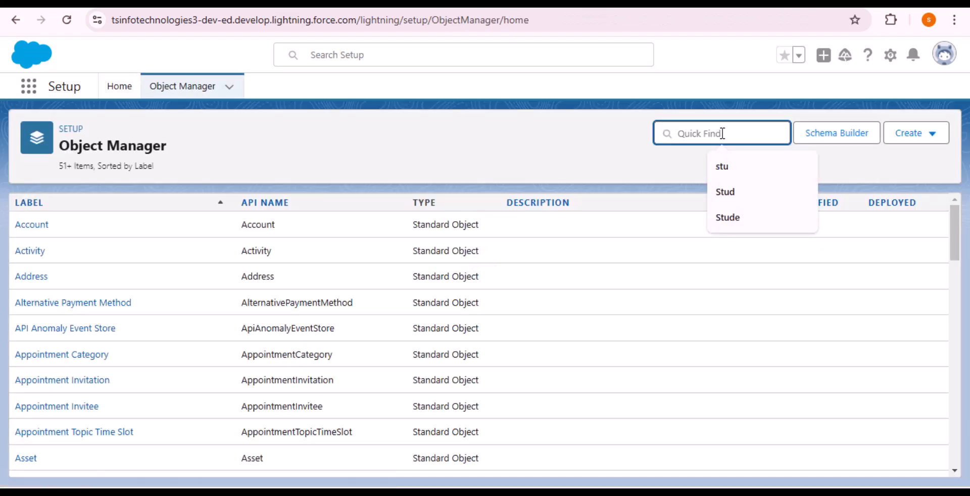
text(Stude)
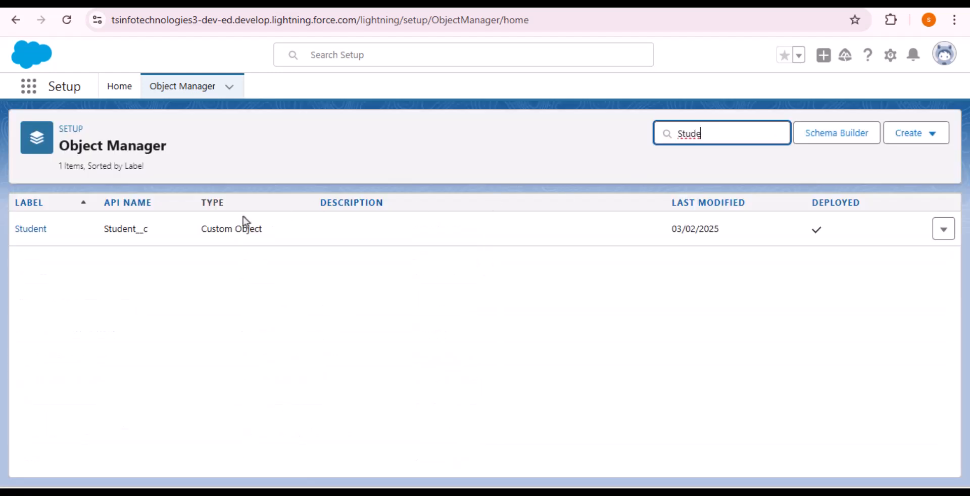
click(23, 228)
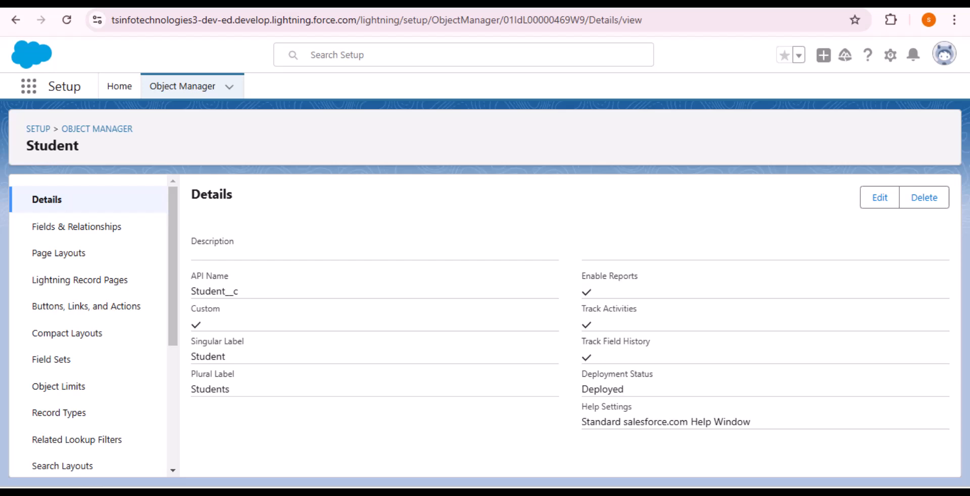
click(67, 268)
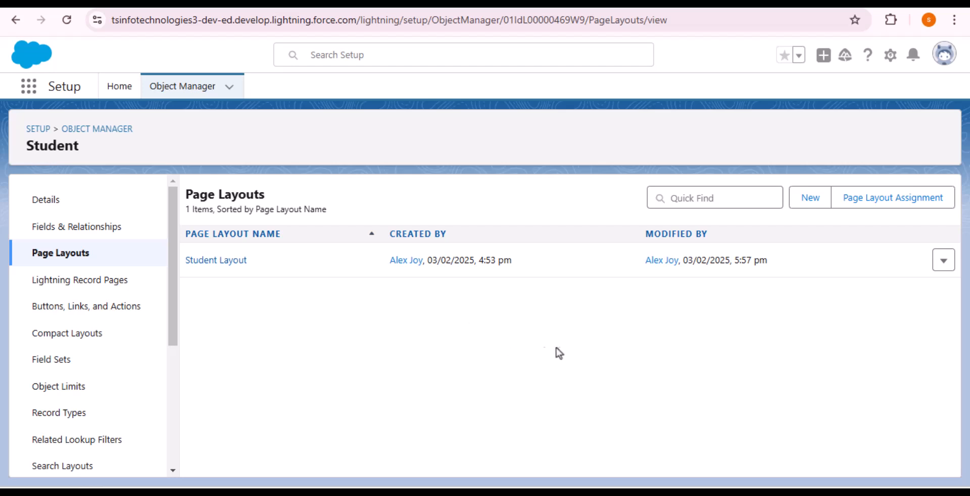
Create a page layout named 'Student Reception Layout' cloned from Student Layout and save it.
click(811, 203)
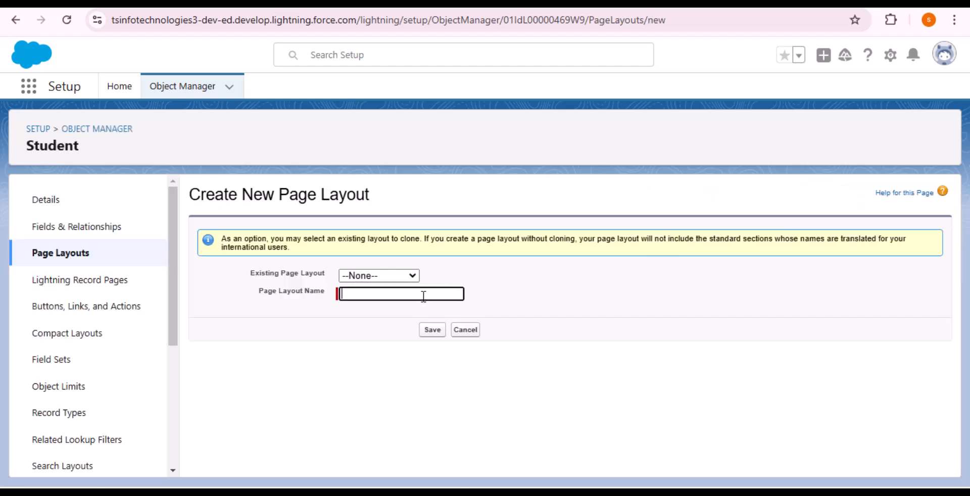
text(Student Reception Layout)
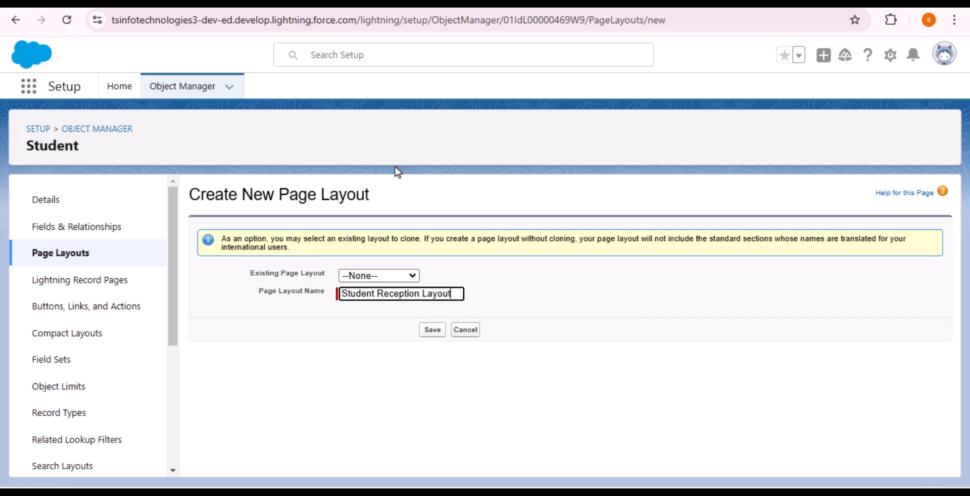
click(397, 278)
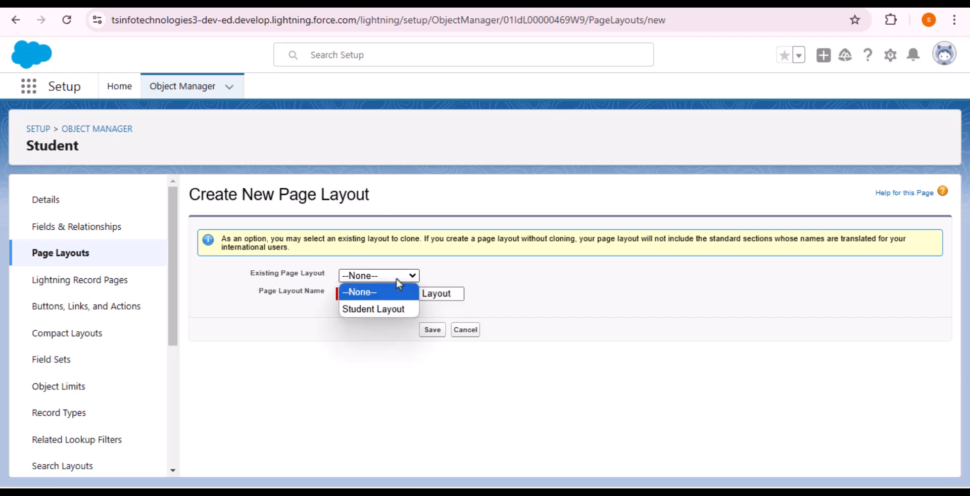
click(386, 309)
click(354, 331)
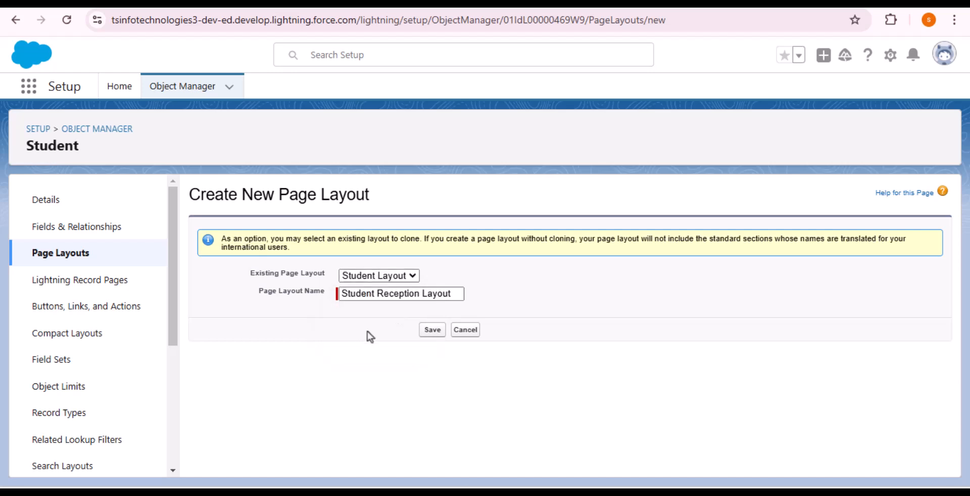
click(431, 331)
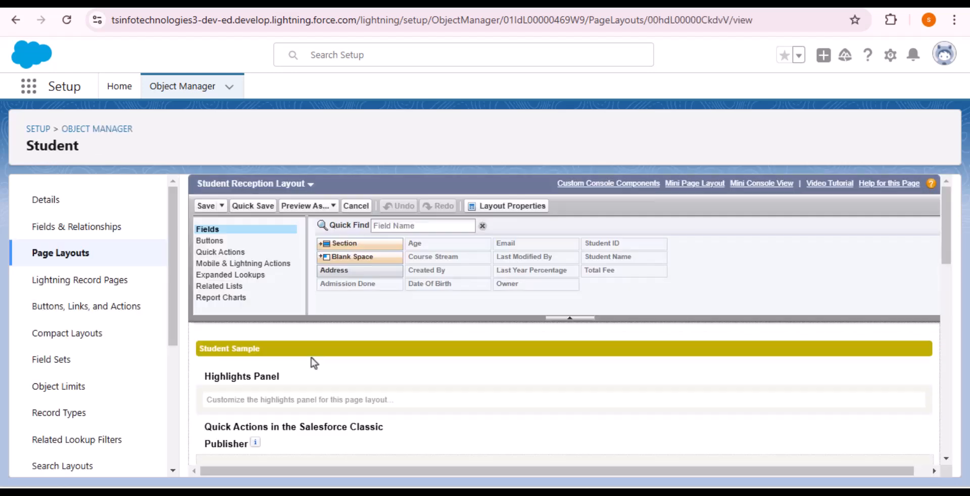
Remove the Total Fee field from the layout's Details section and save the layout.
scroll(411, 360, down, 10)
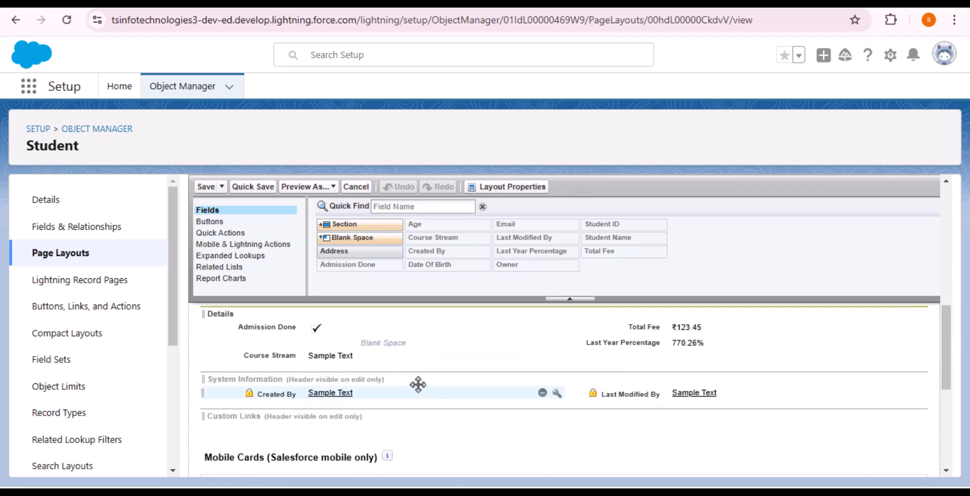
scroll(416, 390, up, 2)
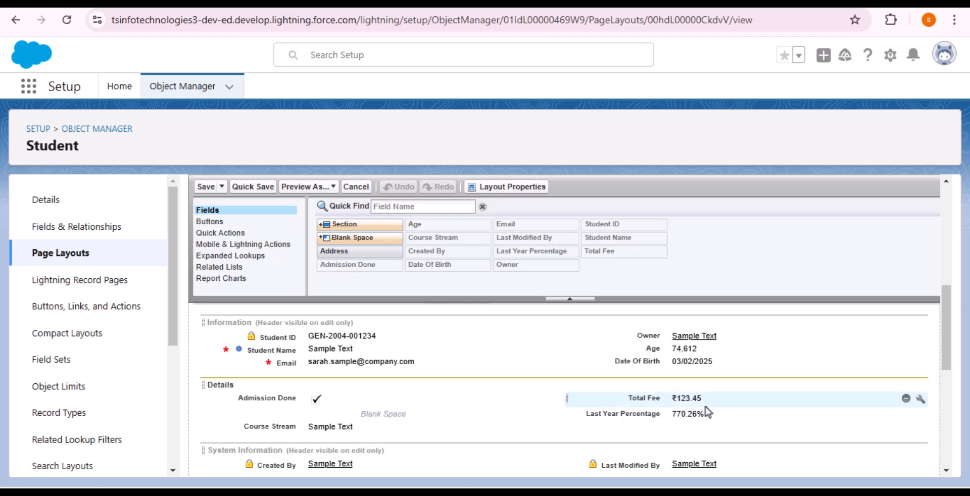
click(906, 399)
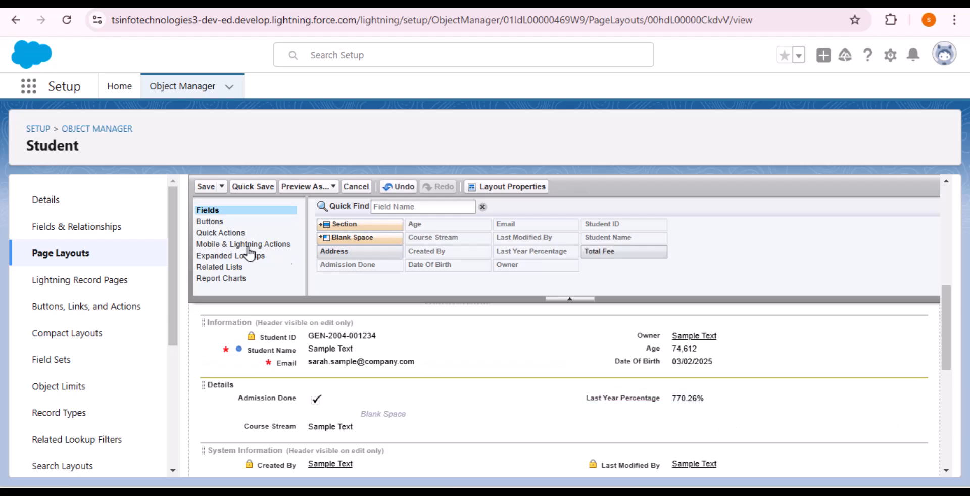
click(205, 186)
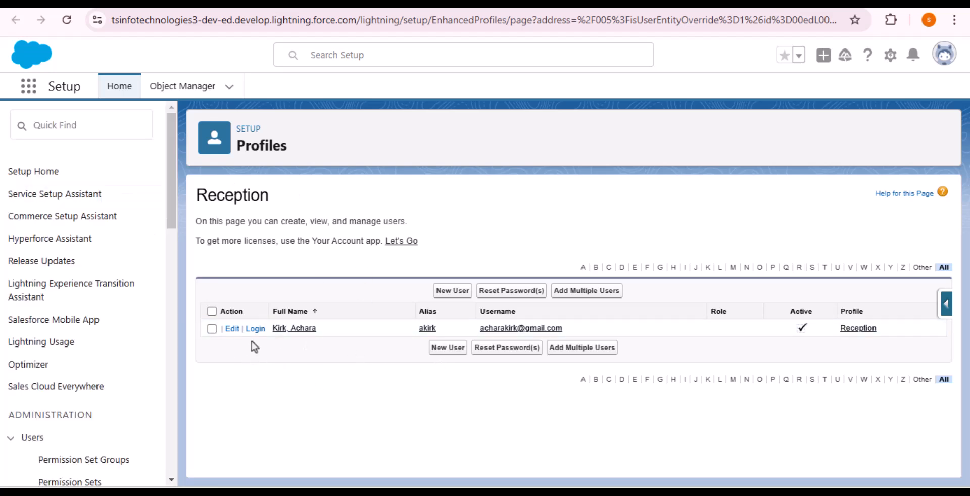
Log in again as the Reception user and open a New Student form to check its fields.
click(255, 329)
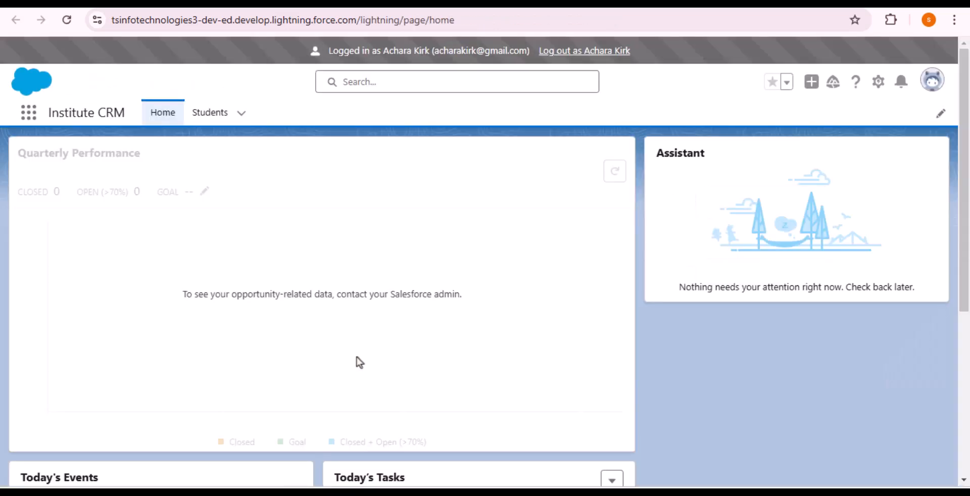
click(217, 118)
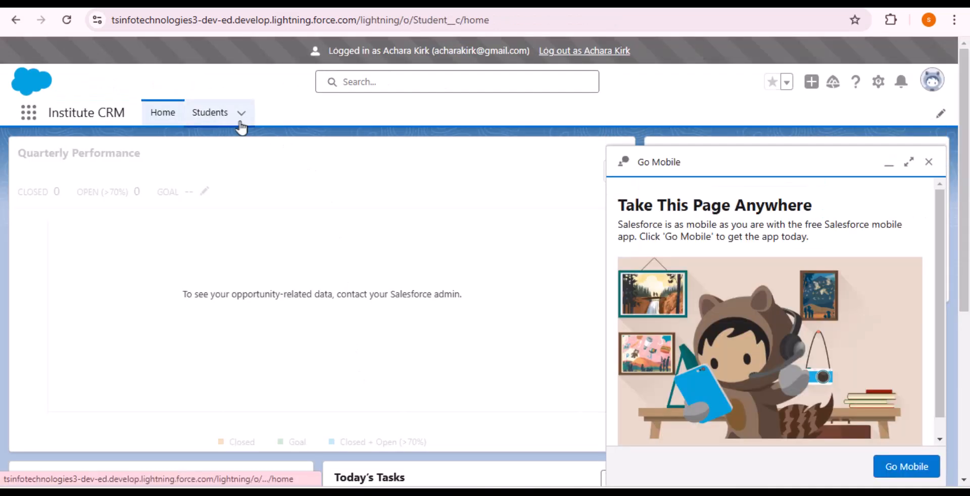
click(937, 163)
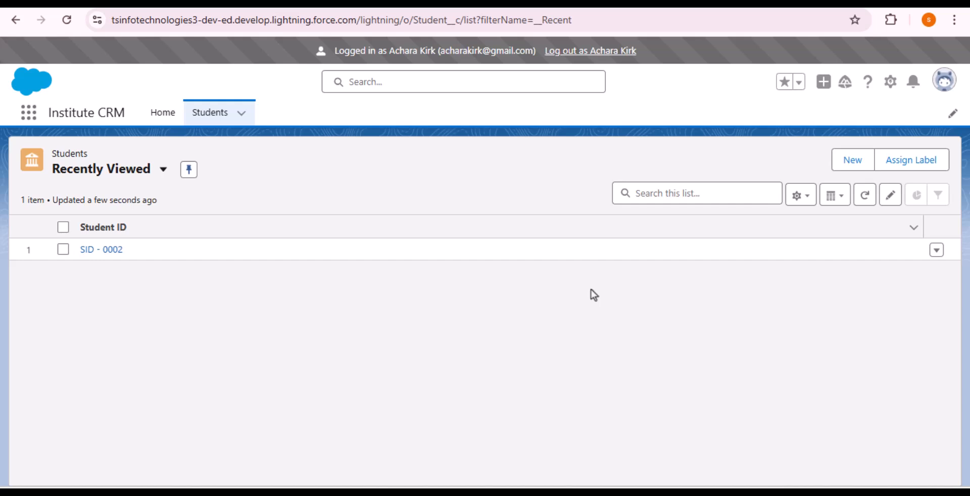
click(847, 164)
scroll(576, 269, down, 2)
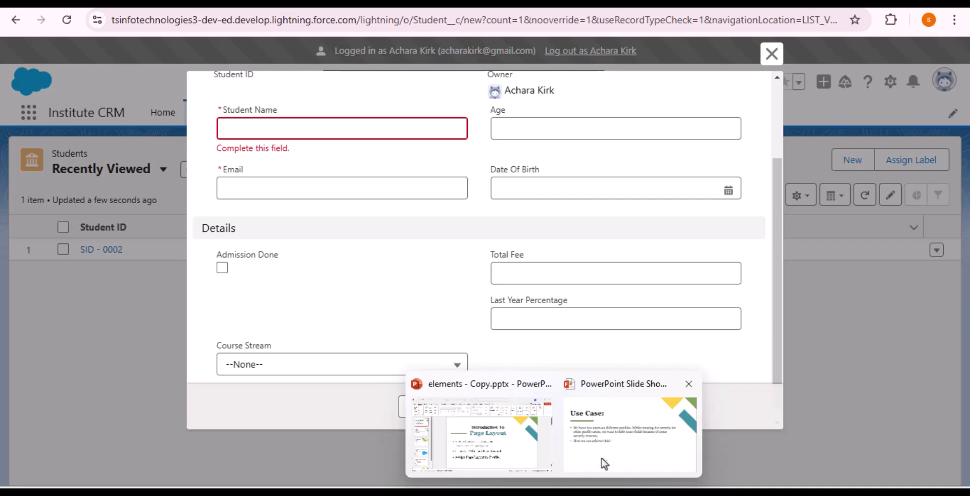
Show the Introduction To Page Layout slide, then return to Chrome and close the New Student form.
click(604, 457)
click(244, 358)
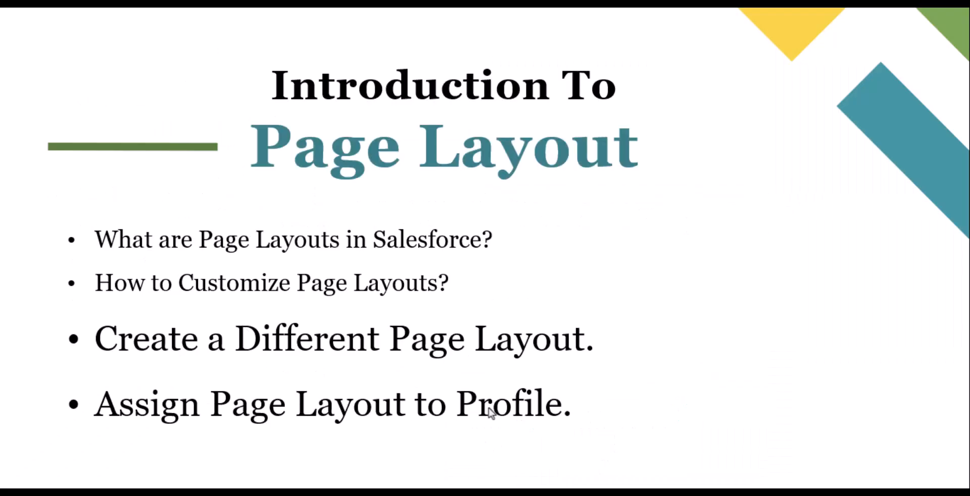
key(alt+Tab)
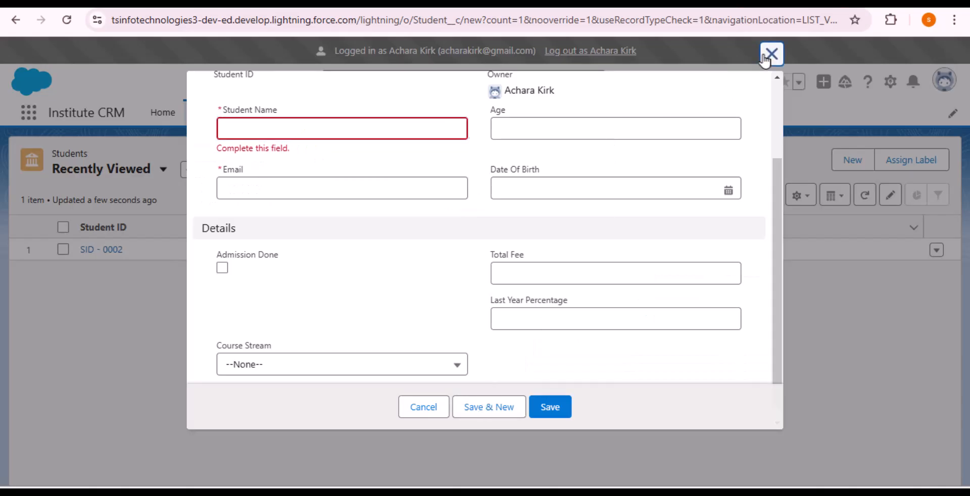
click(770, 54)
Log out as the Reception user and open the Student object's Page Layouts via Object Manager search 'Stude'.
click(605, 52)
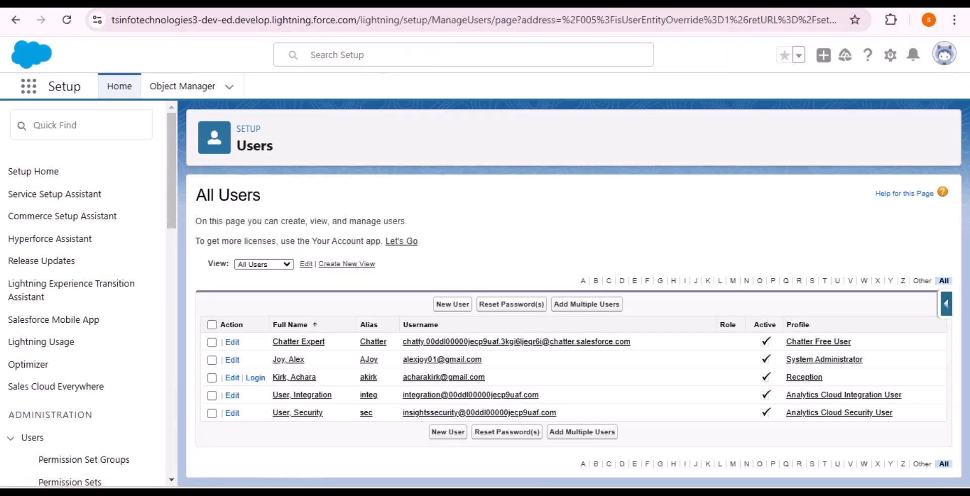
click(192, 89)
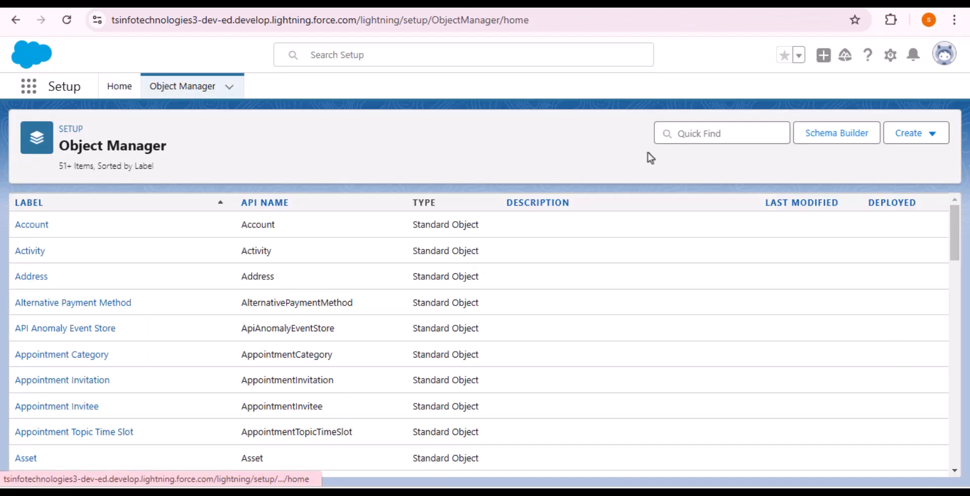
click(696, 134)
text(Stude)
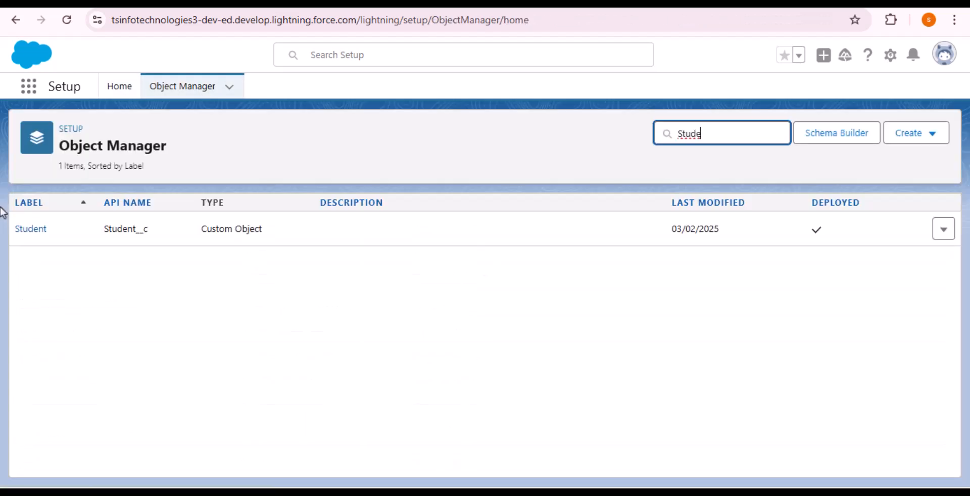
click(26, 228)
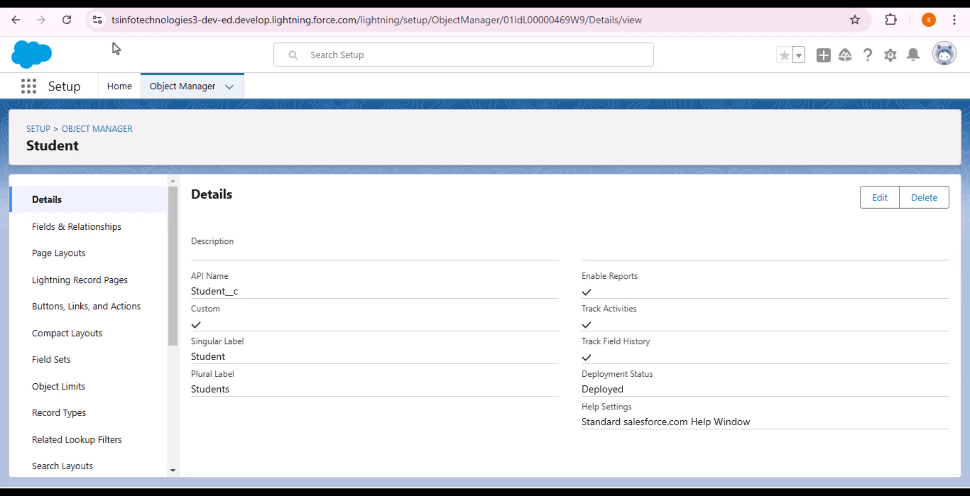
click(75, 250)
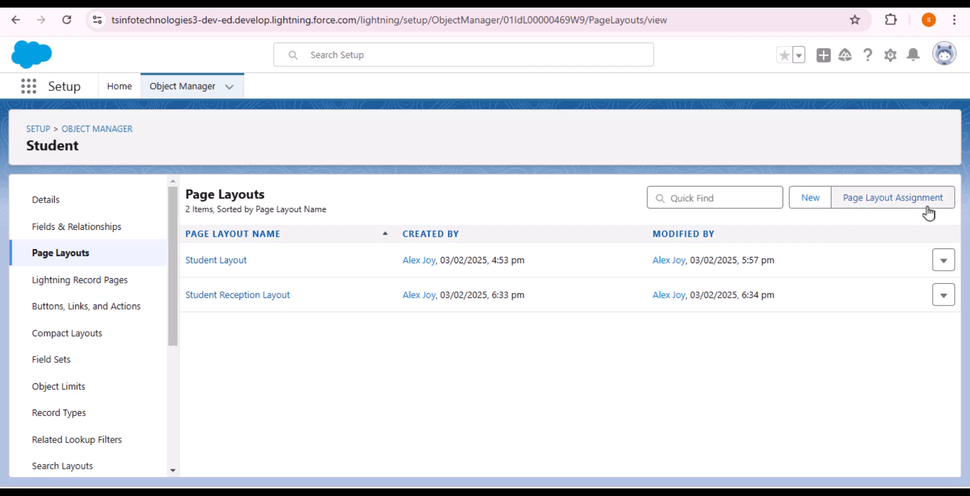
Review which Student page layout each profile is currently assigned.
click(887, 202)
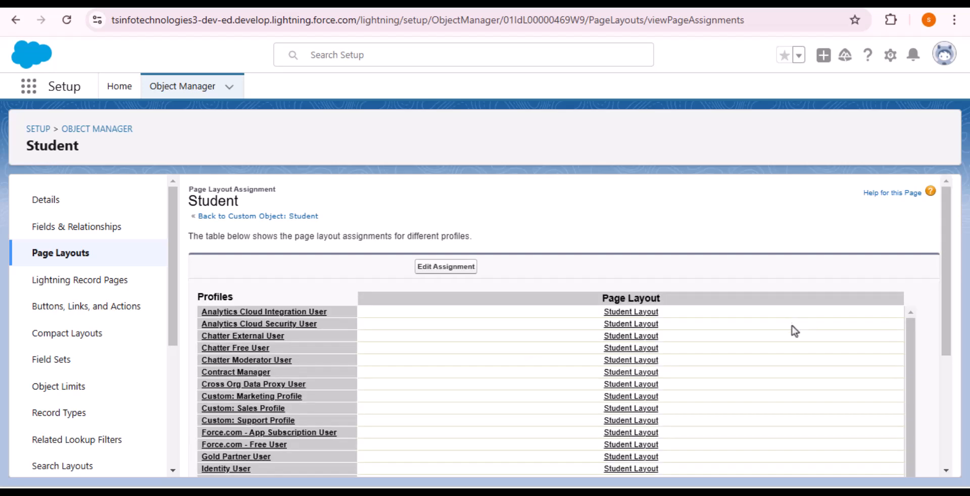
scroll(742, 349, down, 10)
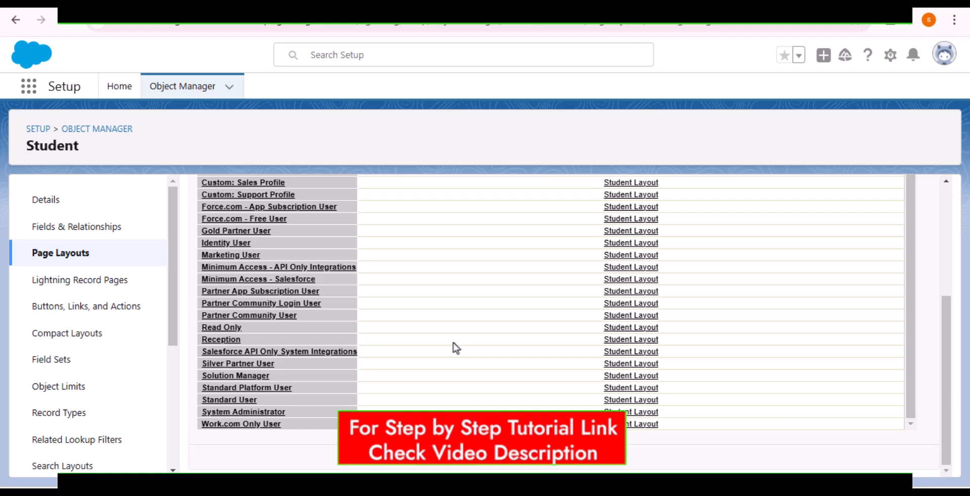
scroll(483, 356, up, 5)
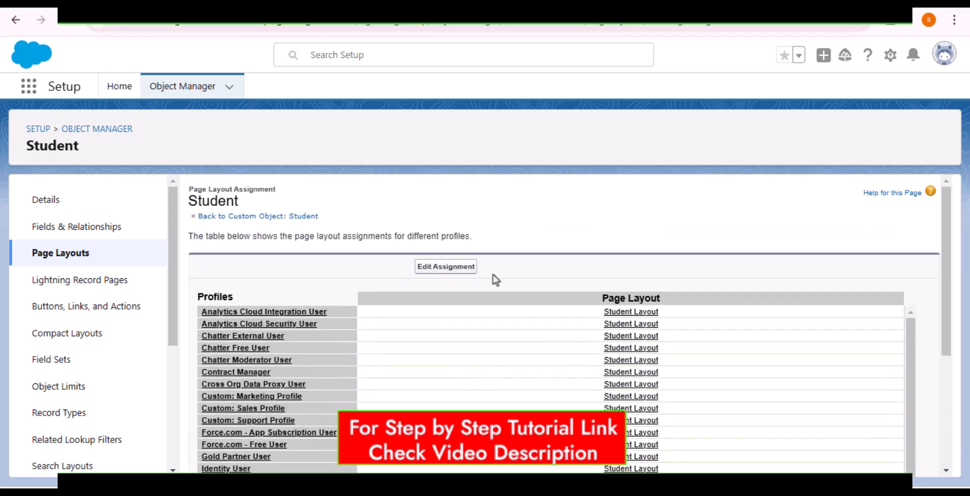
Assign Student Reception Layout to the Reception profile's row and save the assignments.
click(433, 271)
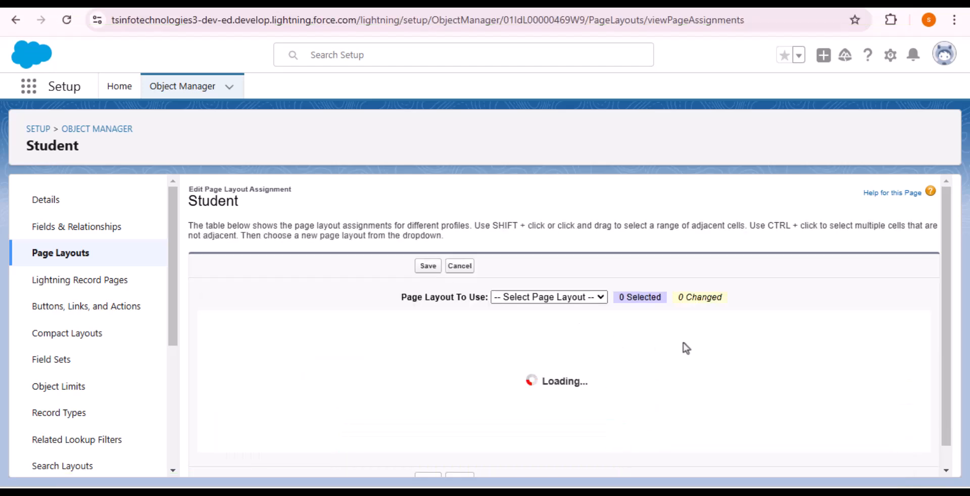
scroll(640, 362, down, 5)
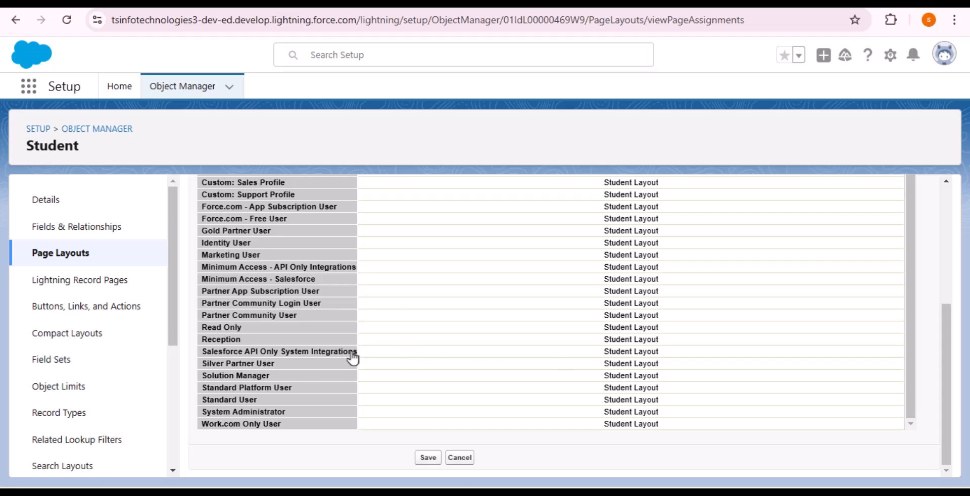
click(234, 343)
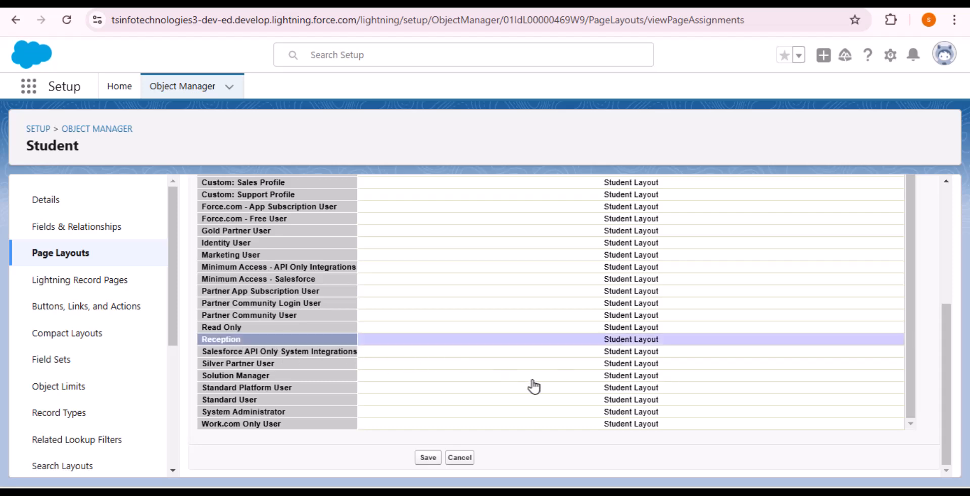
scroll(657, 397, up, 2)
scroll(673, 393, up, 5)
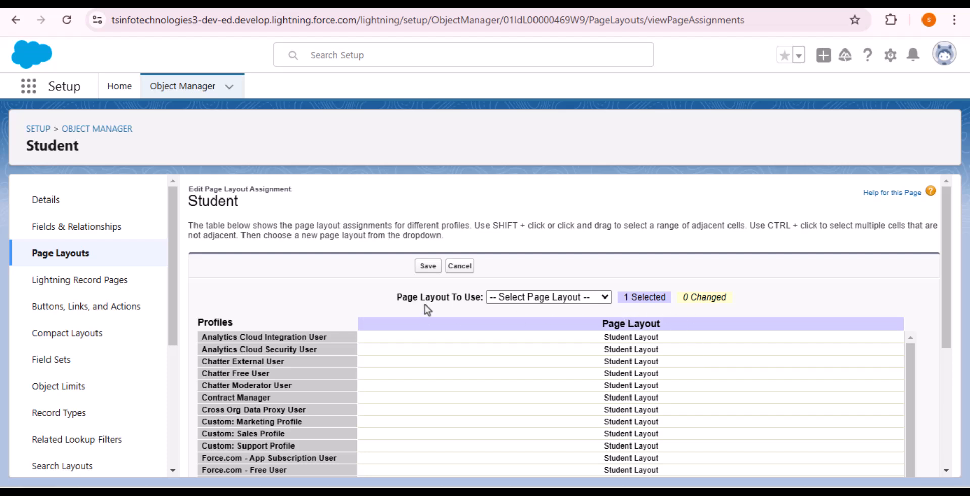
click(567, 298)
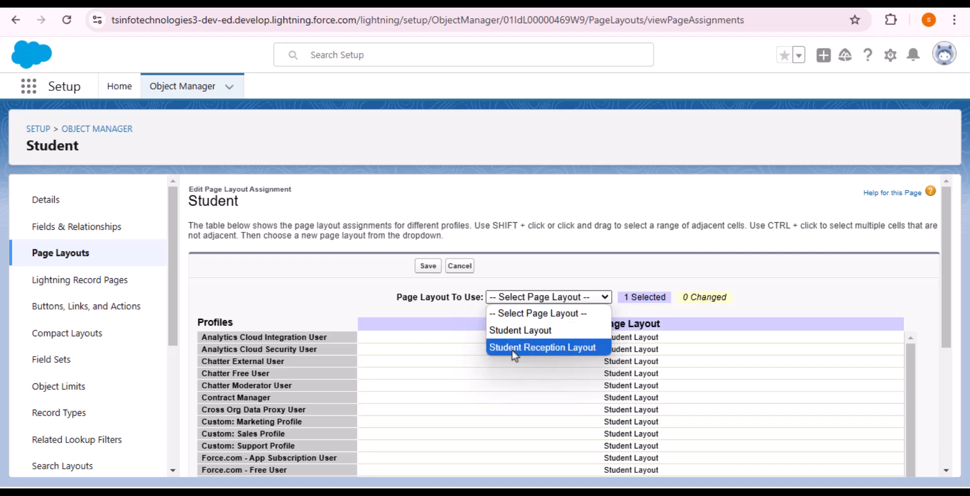
click(565, 347)
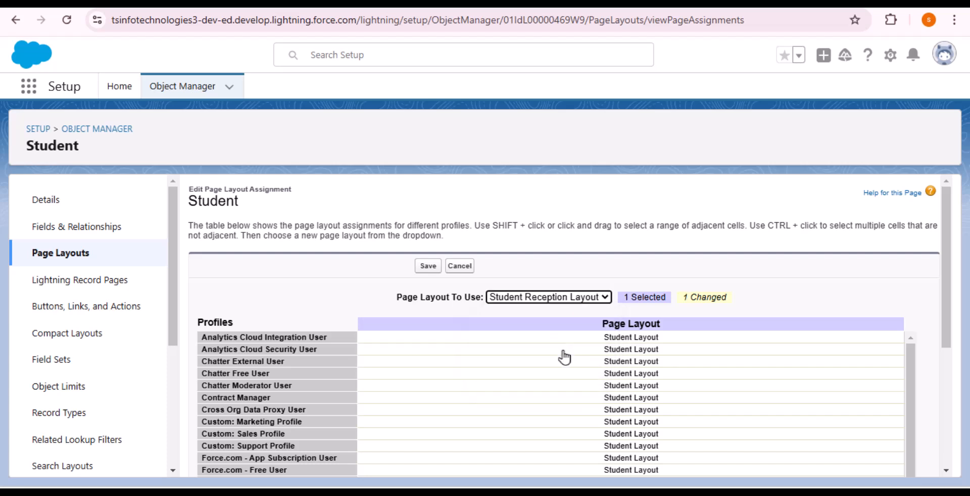
click(425, 275)
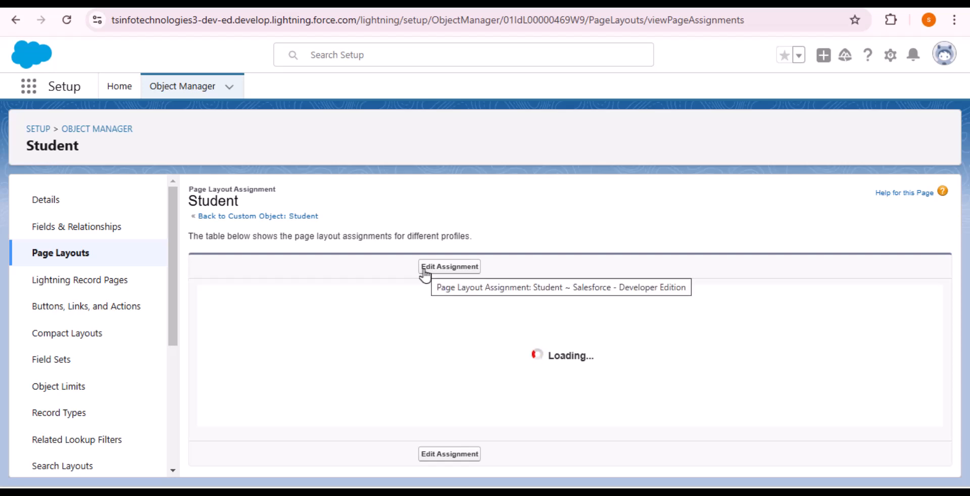
scroll(532, 265, down, 5)
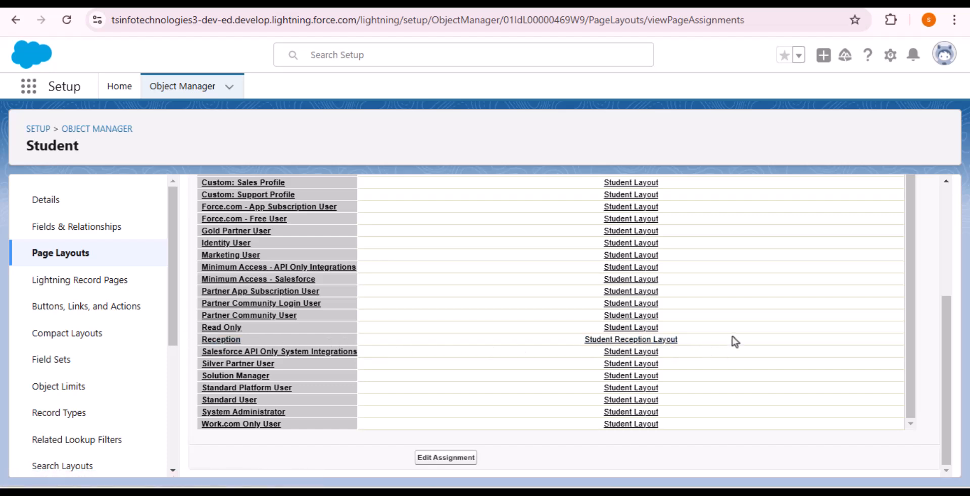
scroll(551, 286, up, 1)
scroll(550, 289, down, 1)
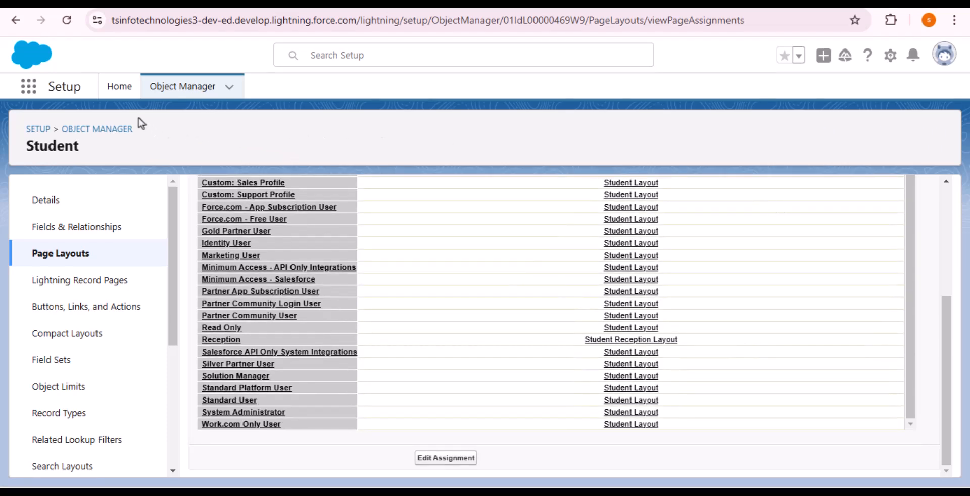
Find the Reception profile via Quick Find 'Profile' and log in as its user.
click(120, 87)
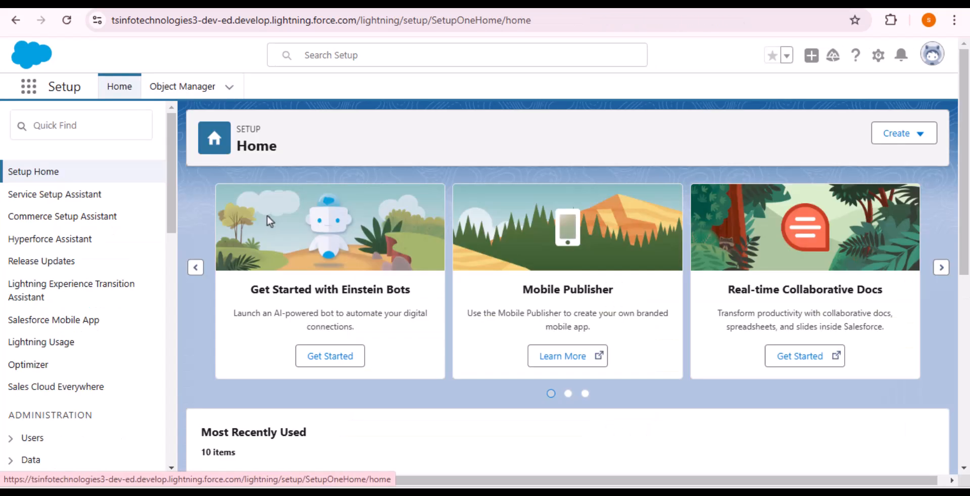
click(88, 123)
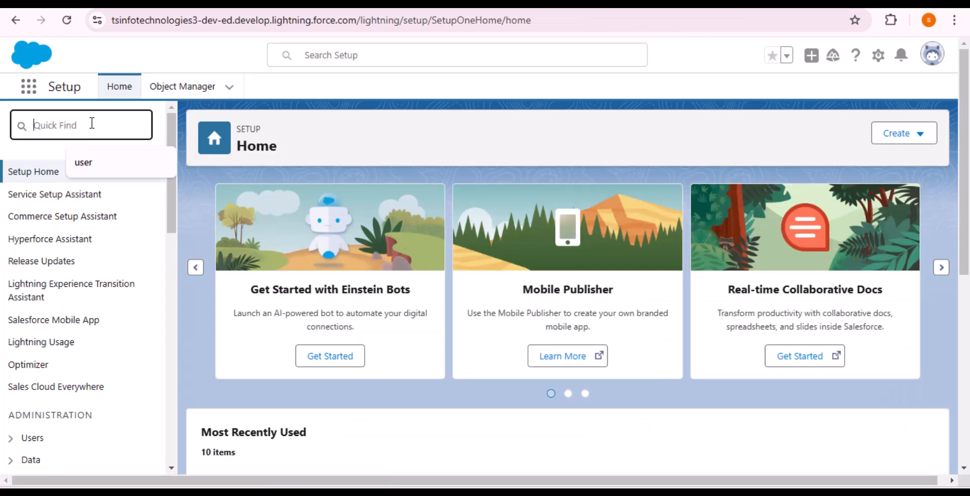
text(Pr)
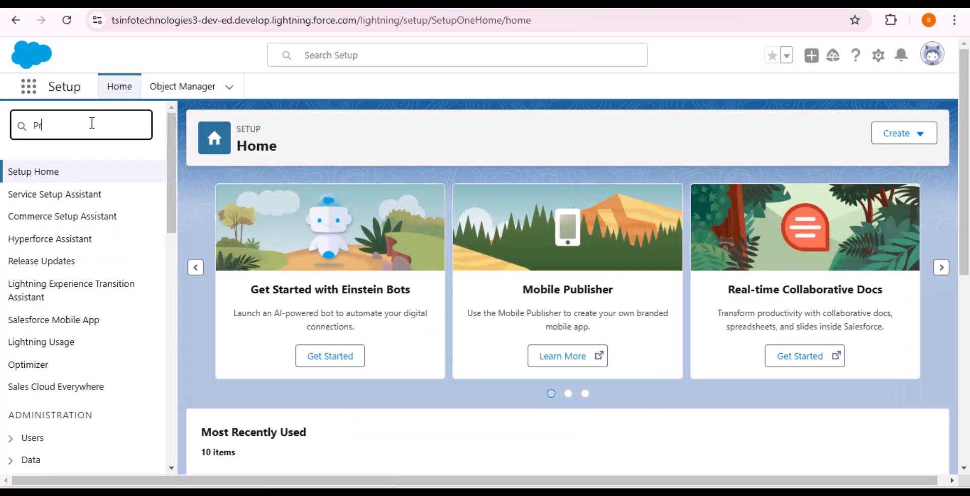
text(ofile)
click(75, 198)
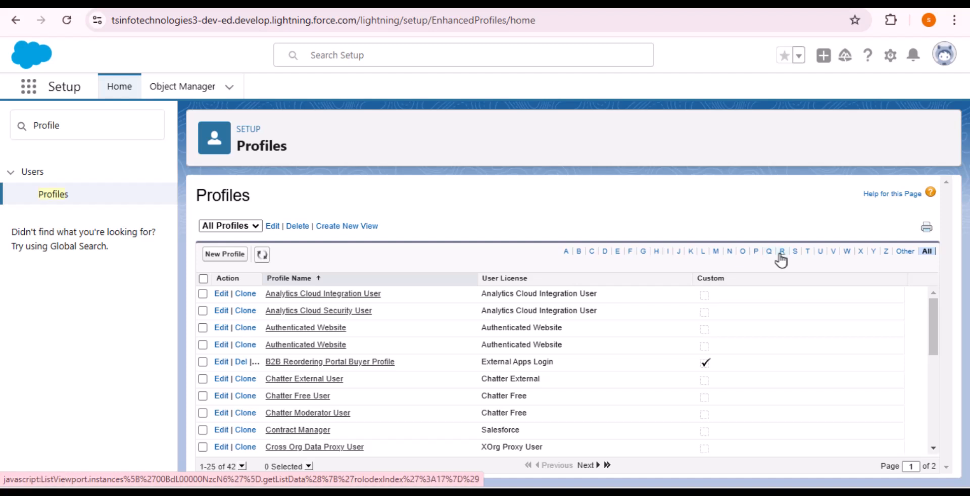
click(781, 251)
click(273, 311)
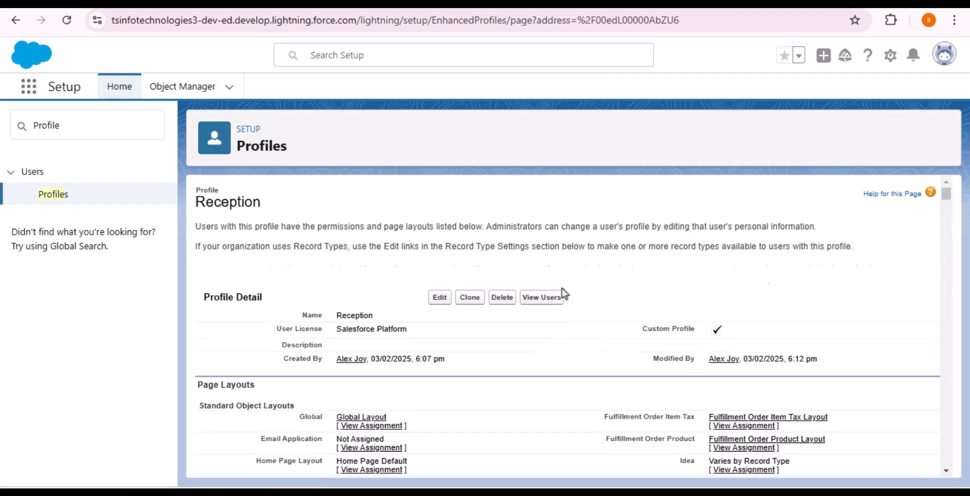
click(556, 319)
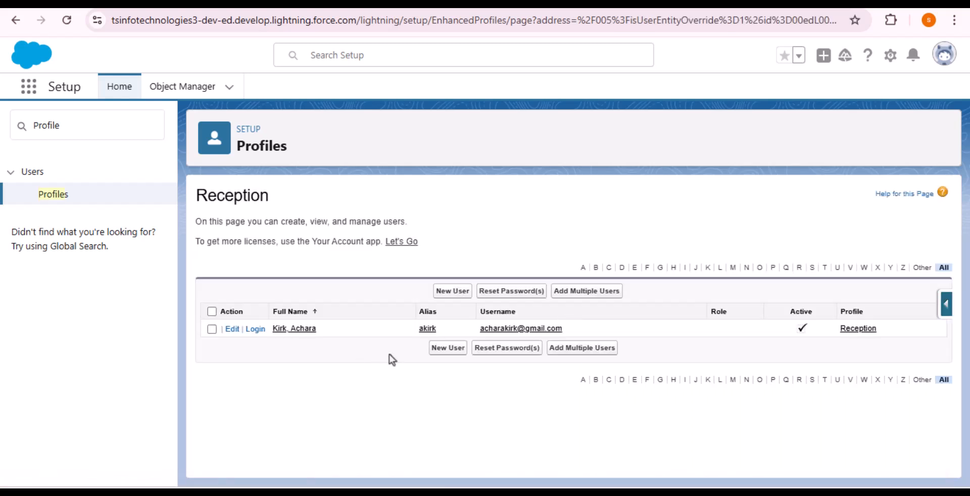
click(255, 328)
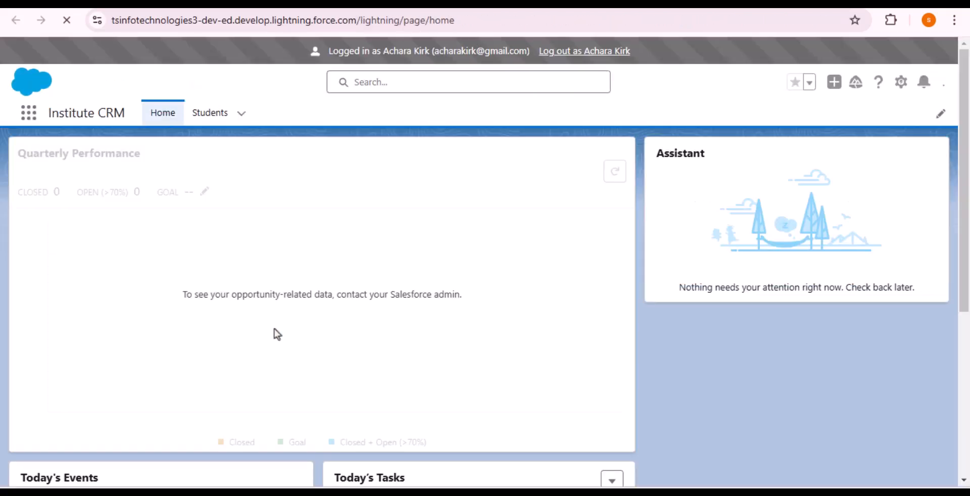
From the Students tab, dismiss Go Mobile and open a blank New Student form to scroll through.
click(205, 121)
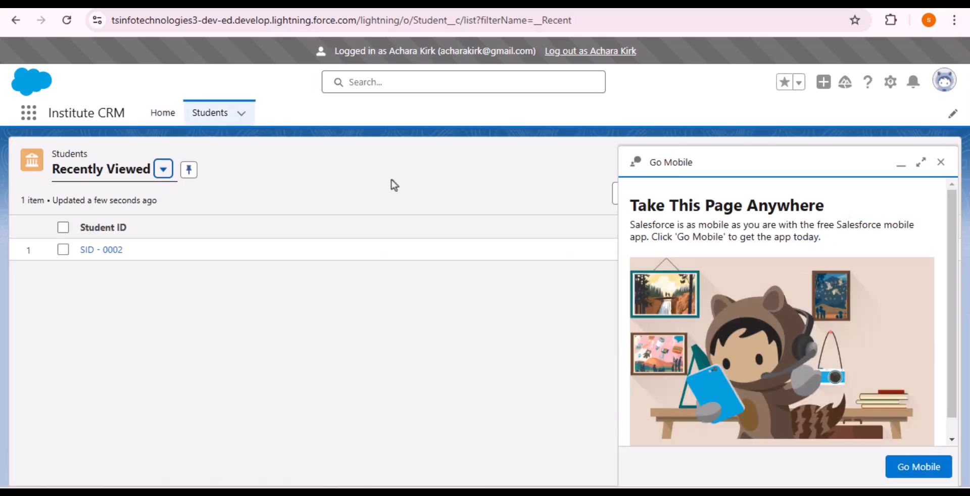
click(943, 163)
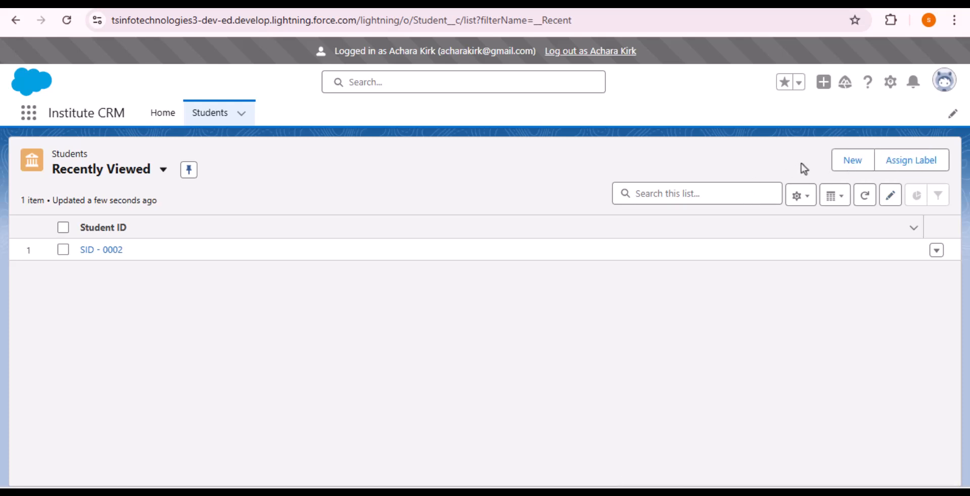
click(851, 160)
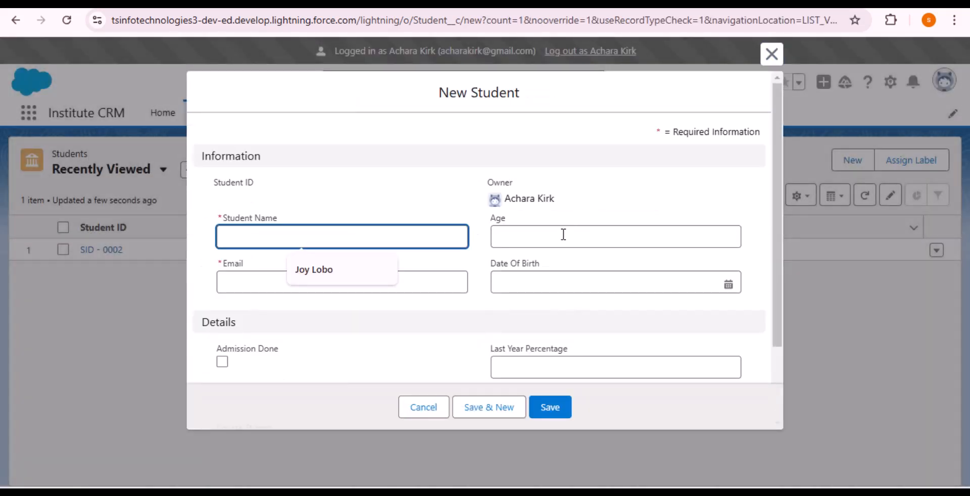
scroll(563, 233, down, 2)
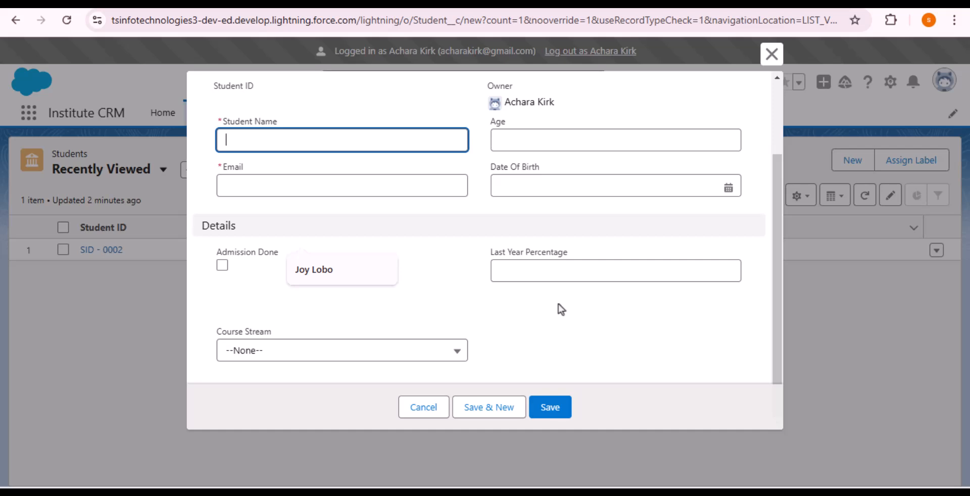
Enter the student's name, age 28 and e-mail address in the New Student form.
click(385, 140)
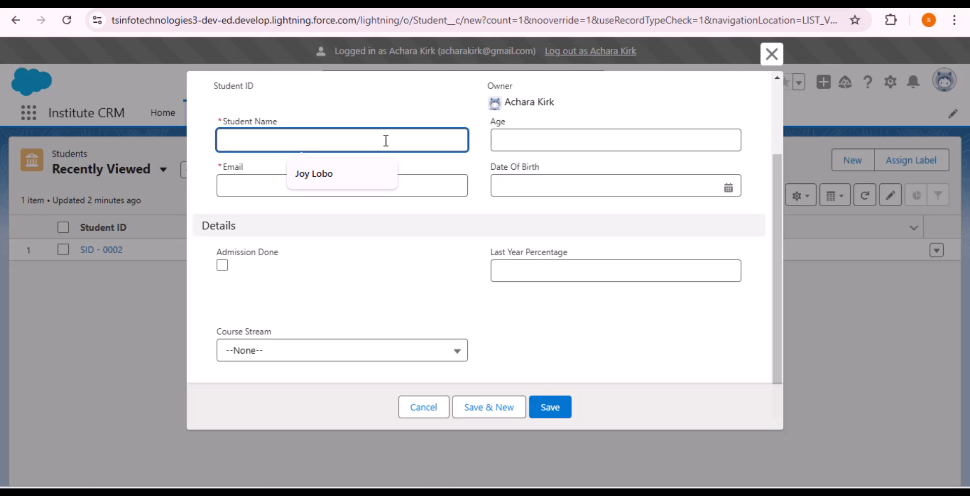
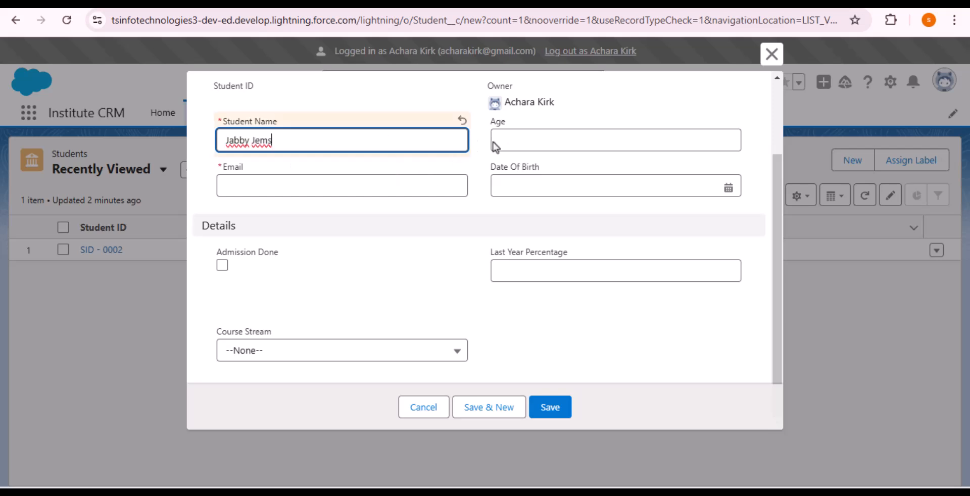
click(523, 137)
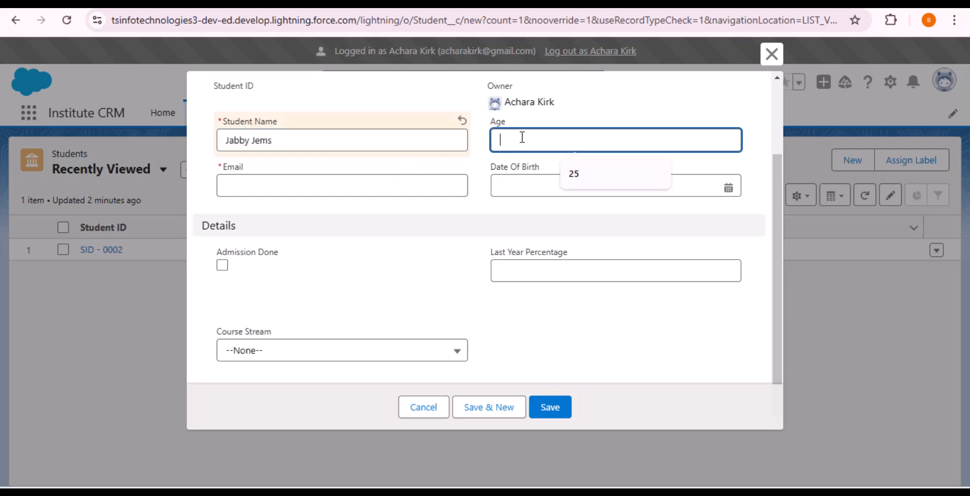
text(28)
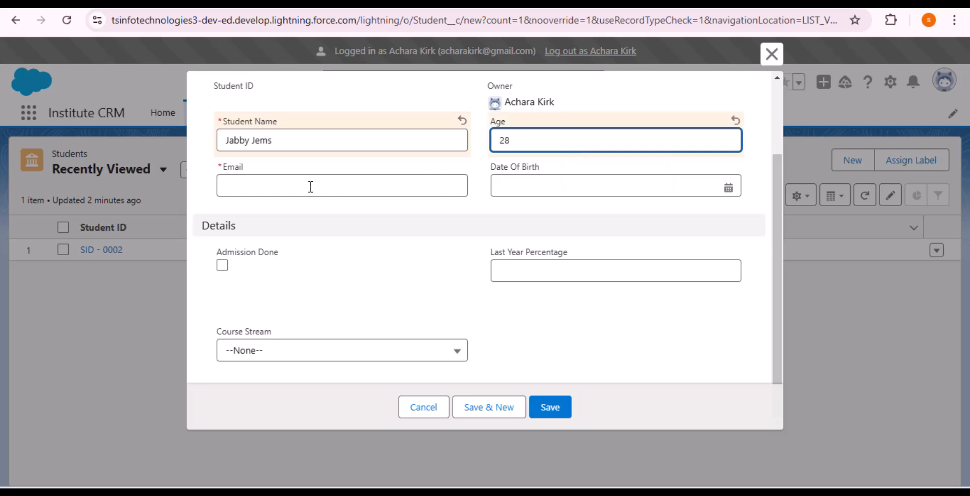
click(311, 186)
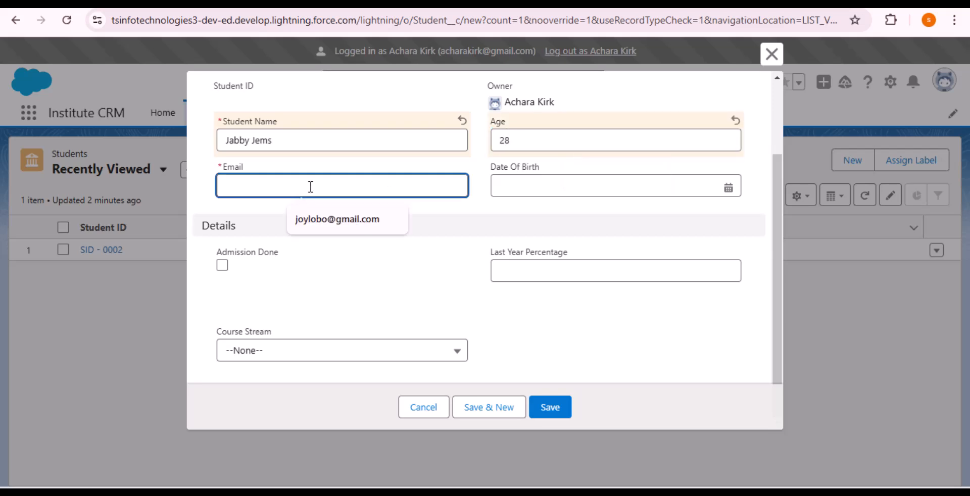
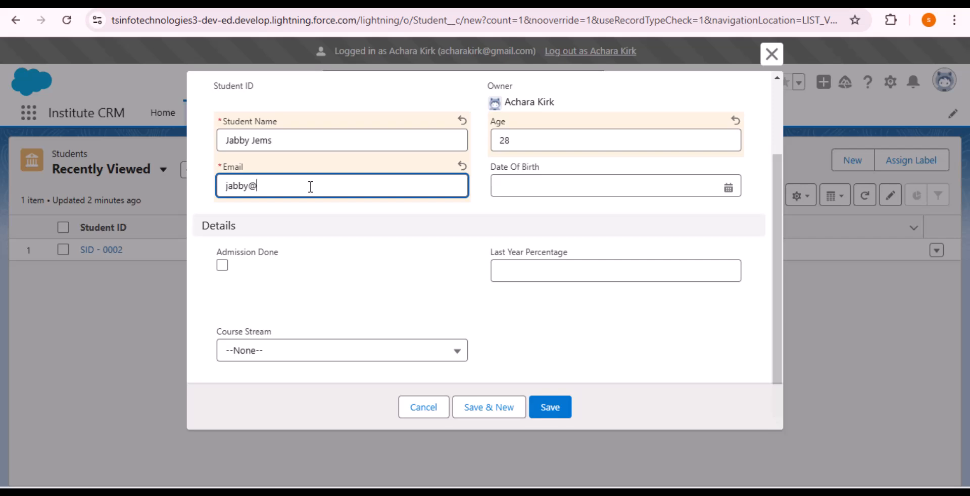
Mark admission done, set last year's percentage to 90, choose Computer Application stream, and save.
click(222, 265)
click(536, 279)
text(90)
click(429, 357)
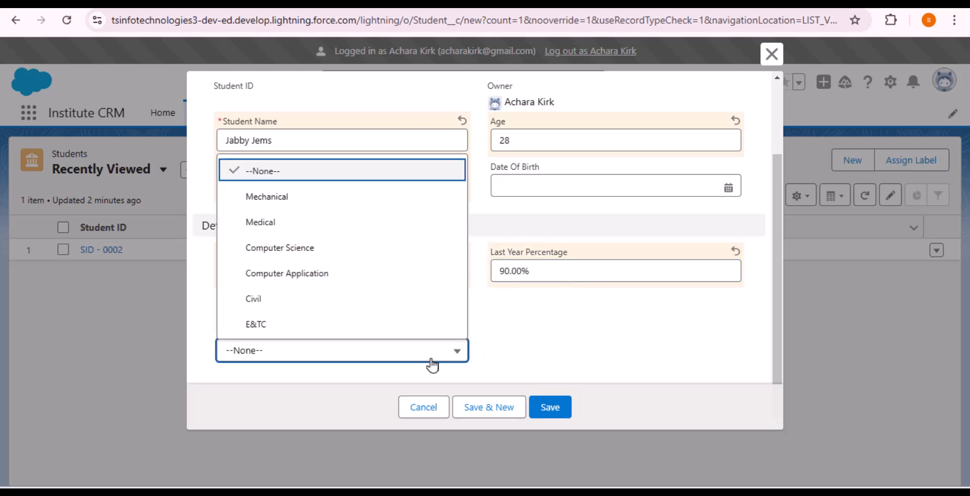
click(267, 278)
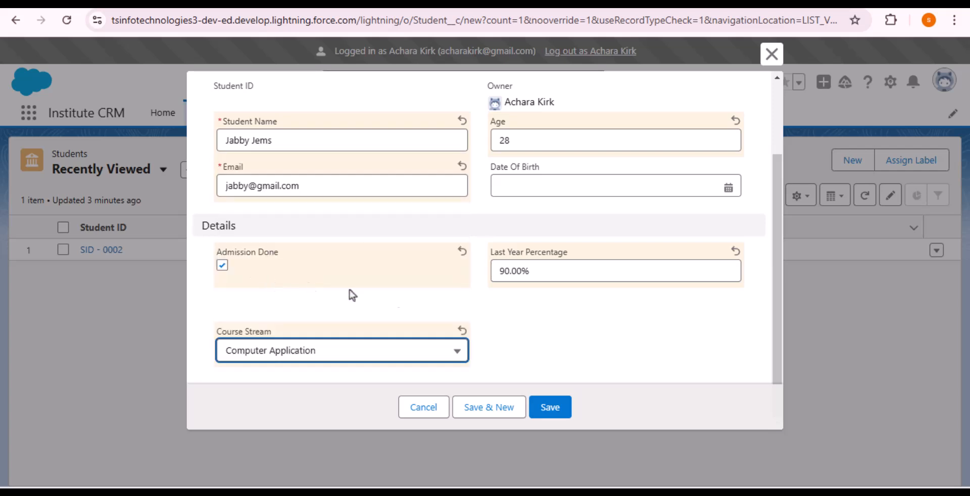
click(541, 300)
click(568, 413)
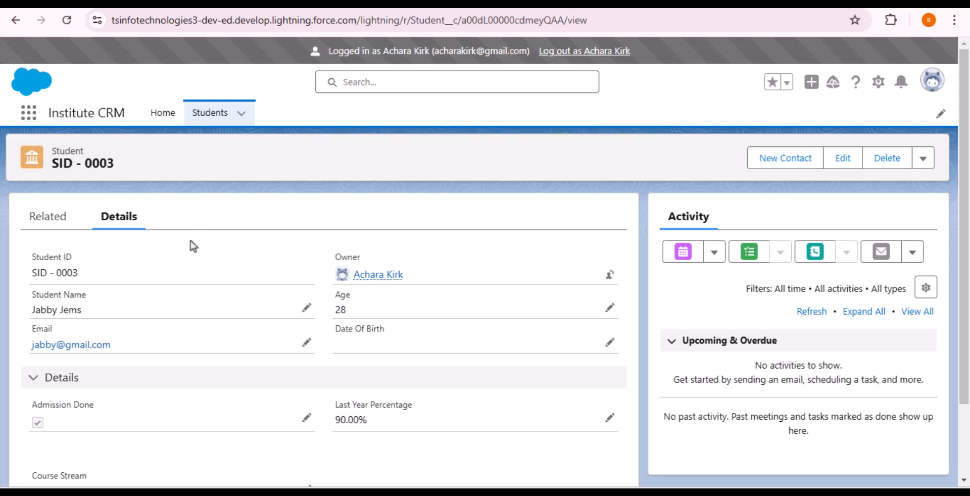
Log out of the impersonated Reception user to return to the All Users page.
scroll(235, 262, down, 2)
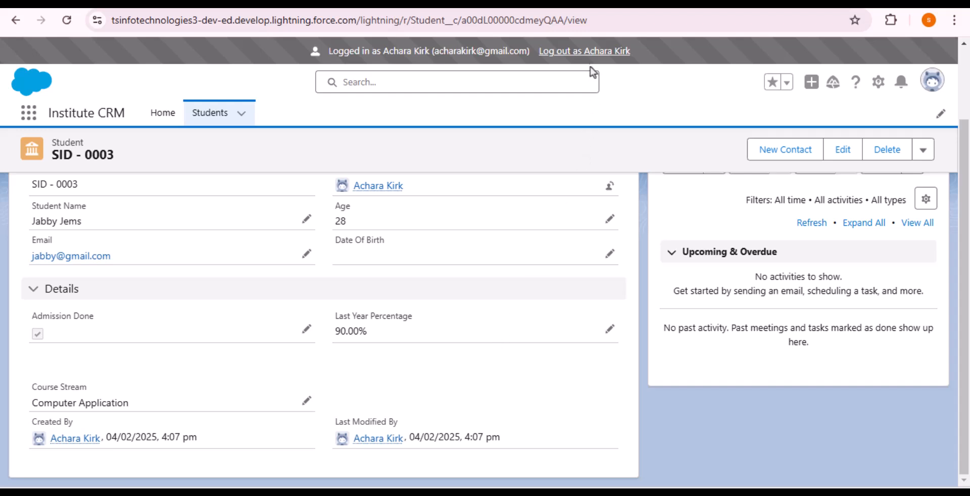
click(588, 51)
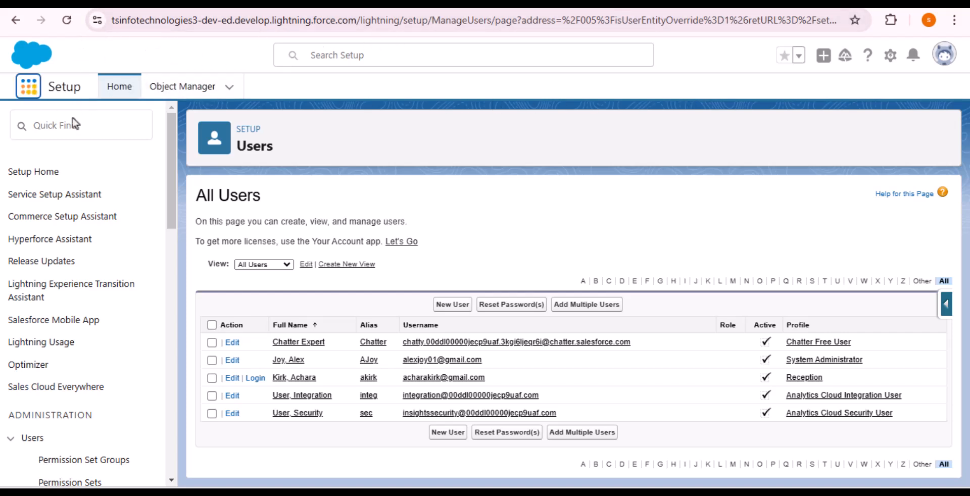
Search 'Stud' in the App Launcher, open Students, and start a New Student form showing Total Fee.
click(29, 86)
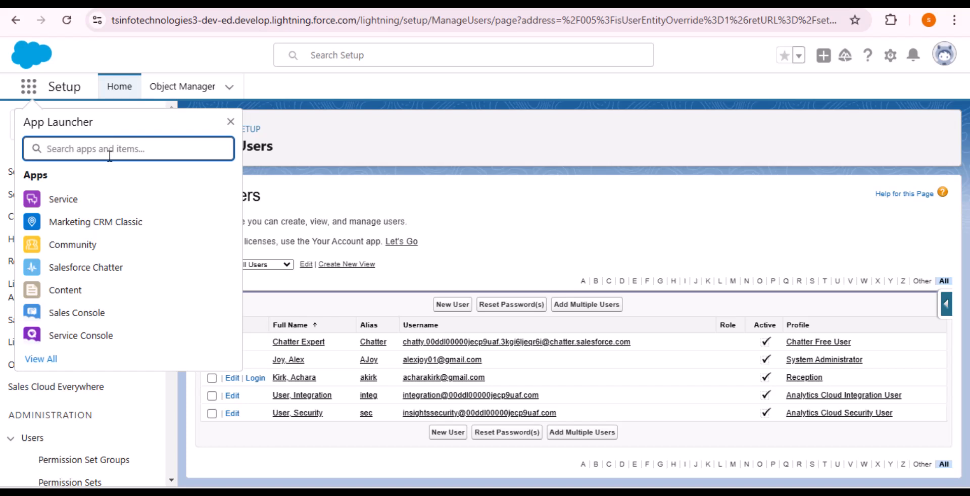
text(Stud)
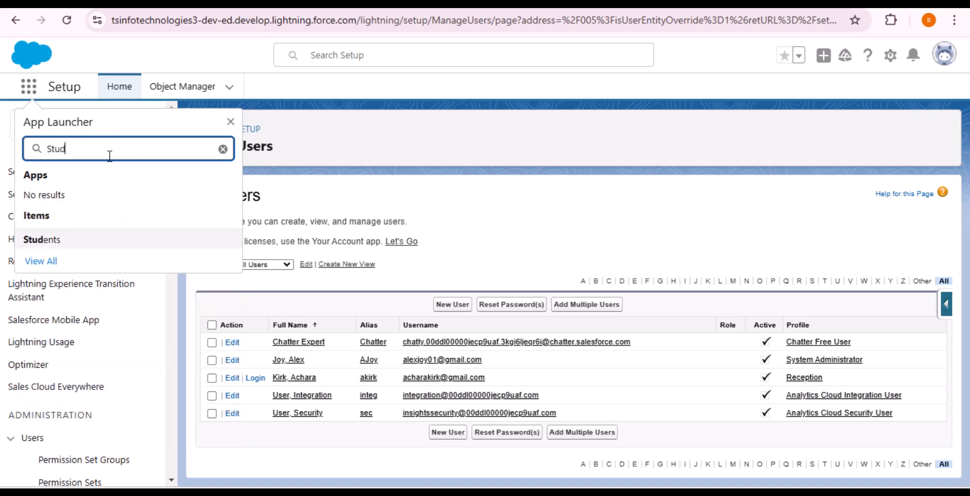
click(47, 240)
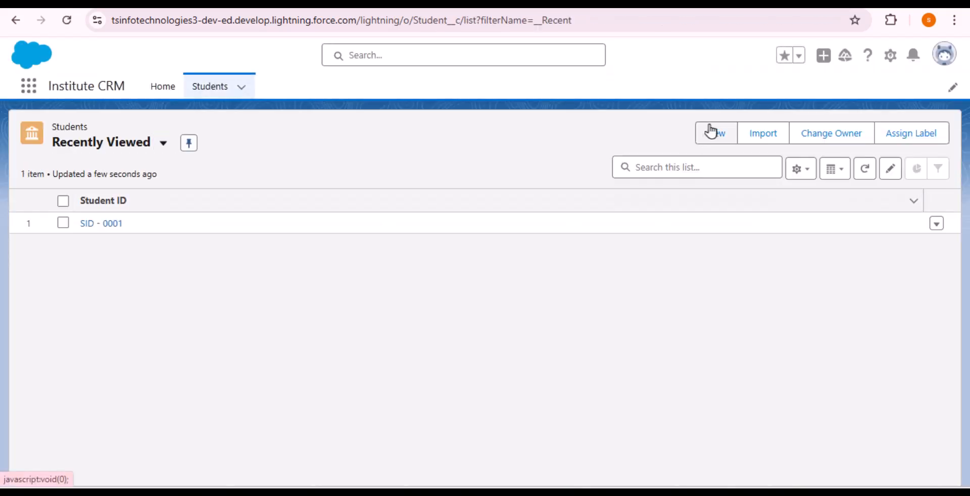
click(714, 136)
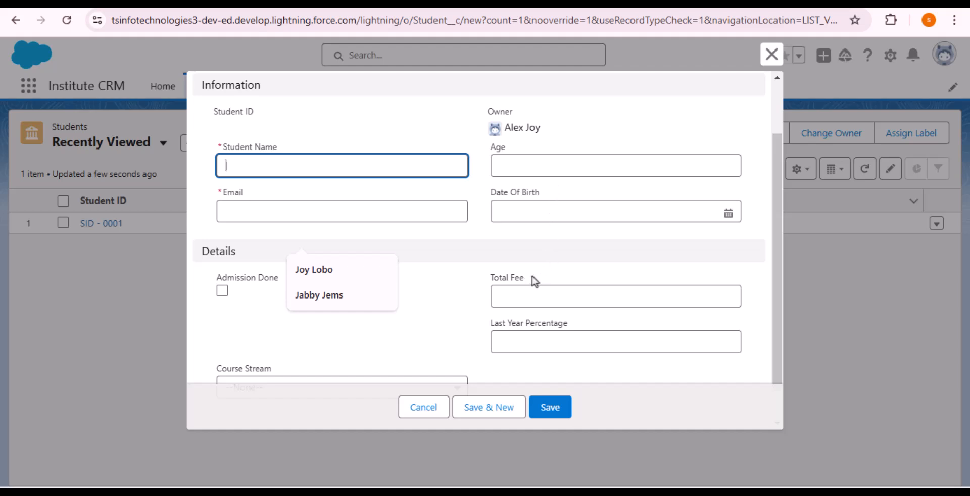
click(530, 279)
drag(533, 299, 486, 299)
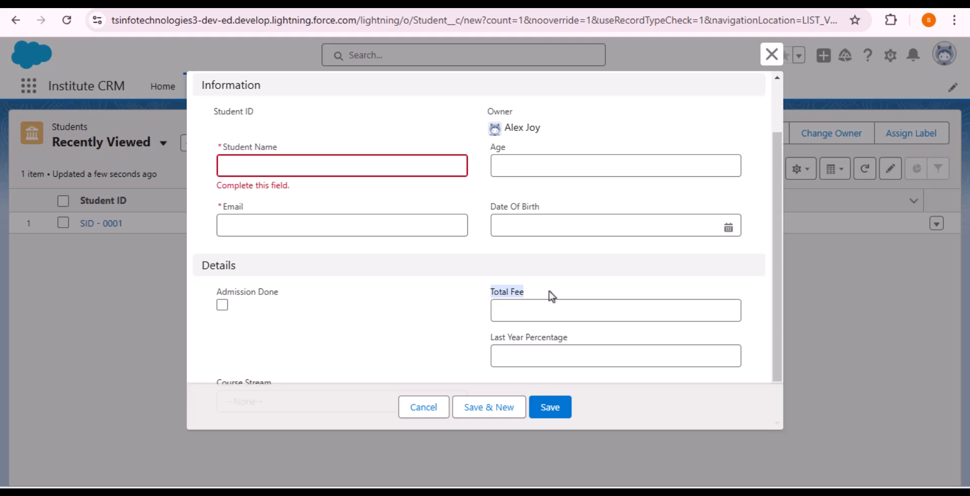
Discard the form and open the Student object's Fields & Relationships in Object Manager to add a field.
click(764, 63)
click(889, 57)
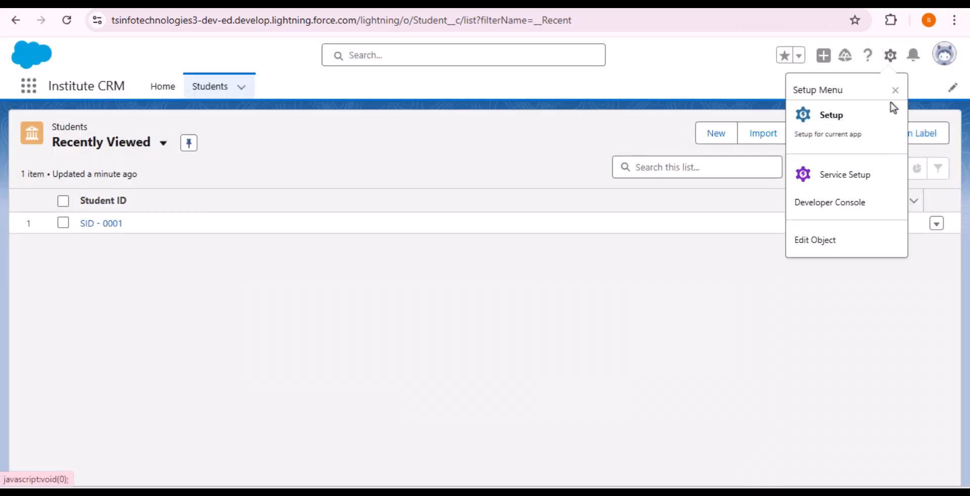
click(857, 128)
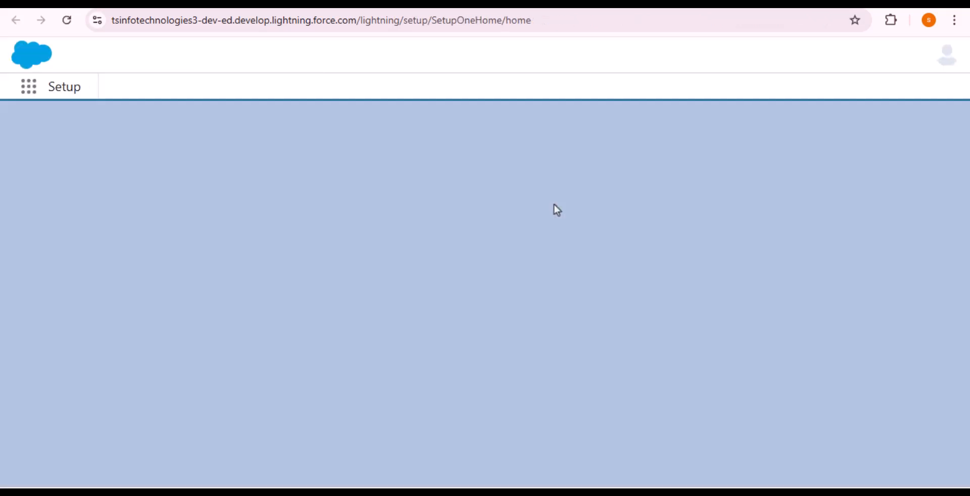
click(182, 87)
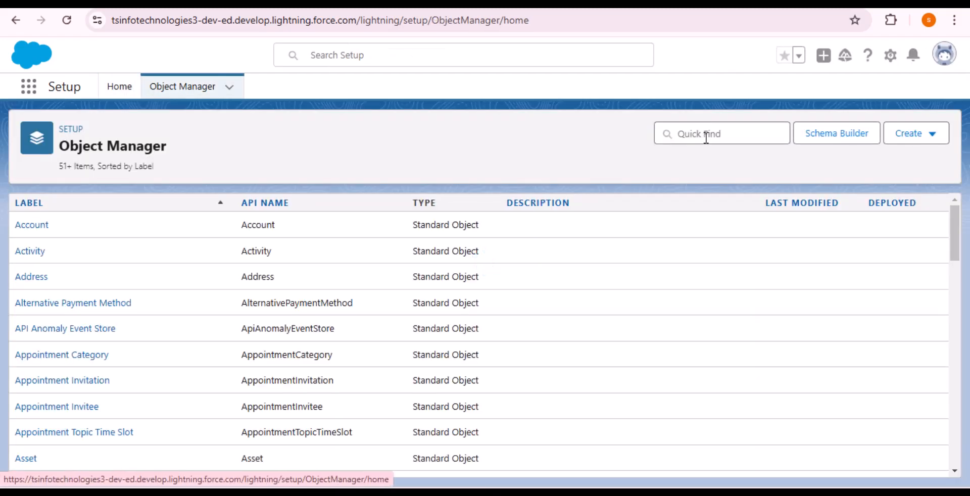
click(706, 134)
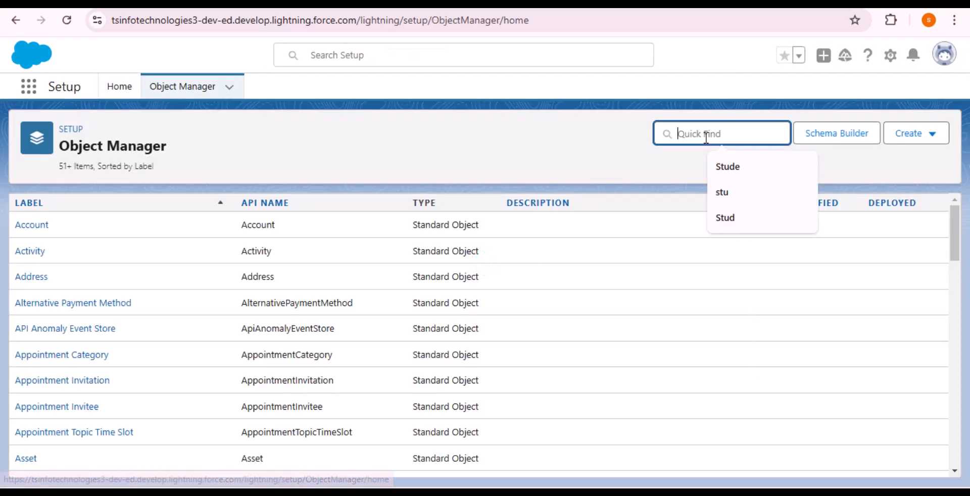
text(Stu)
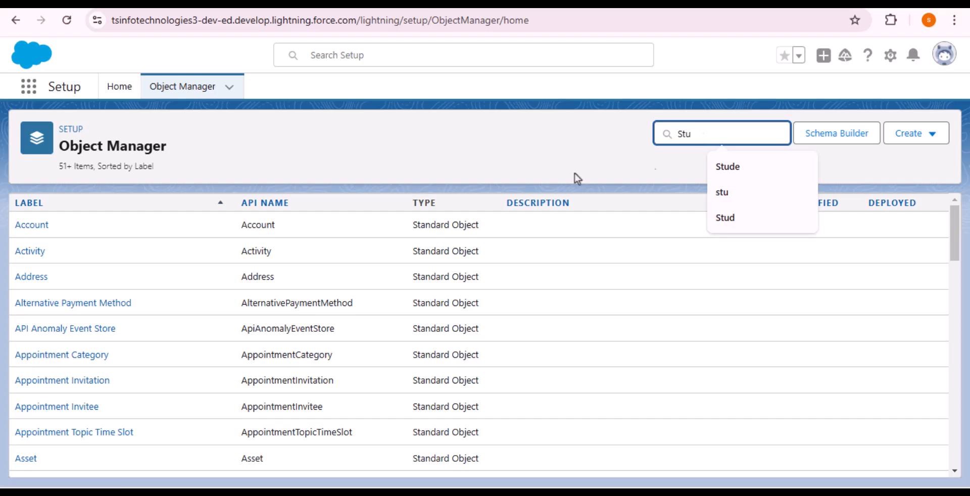
click(44, 257)
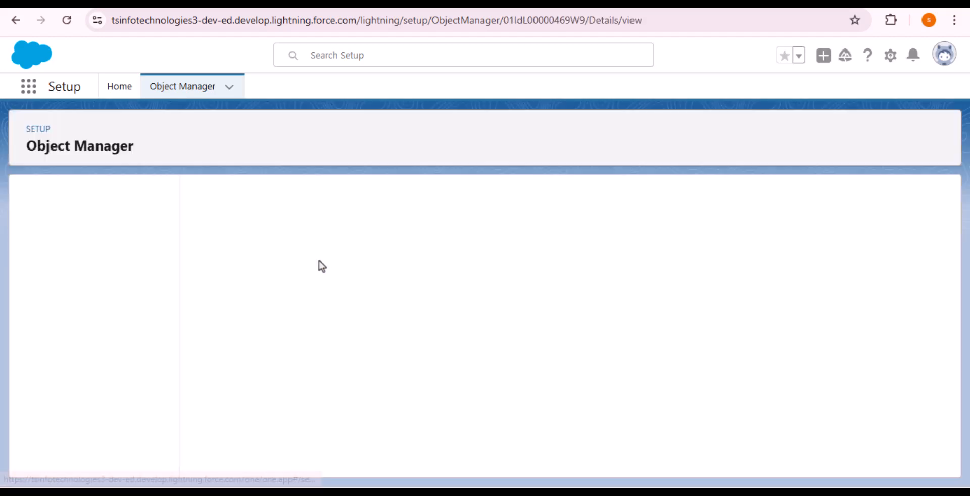
click(106, 228)
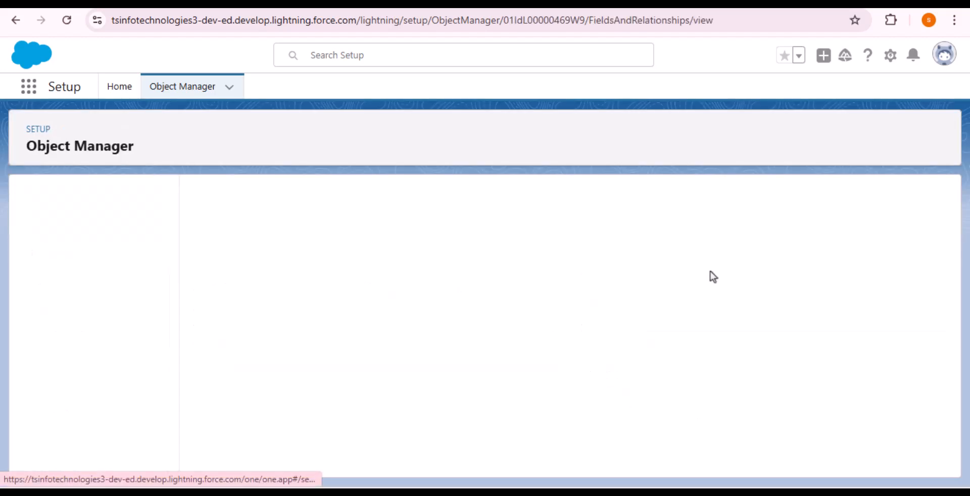
click(650, 204)
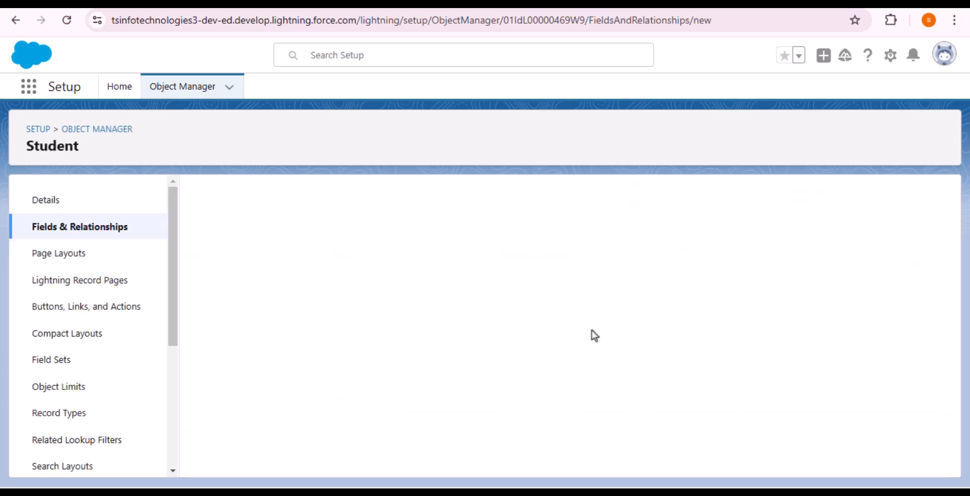
Label the new Phone field 'Mobile No' and let the field name fill from the label.
scroll(581, 214, down, 4)
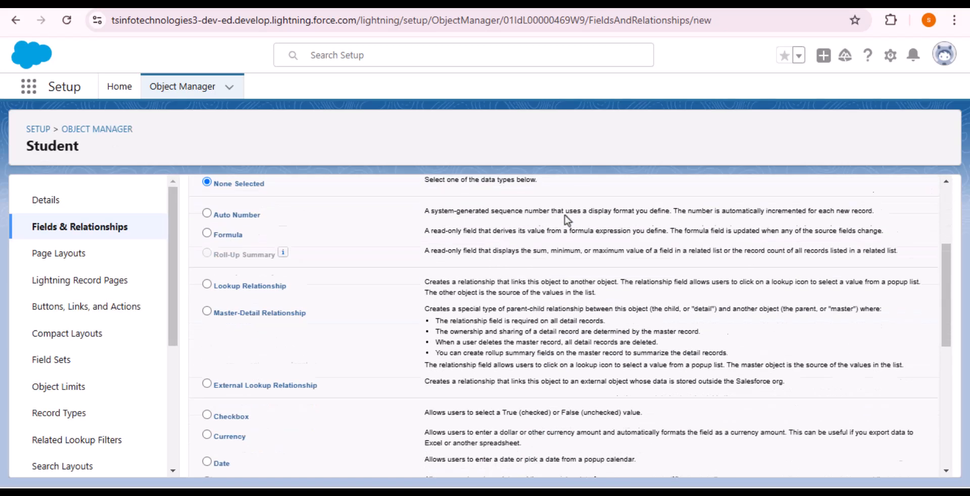
scroll(554, 277, down, 5)
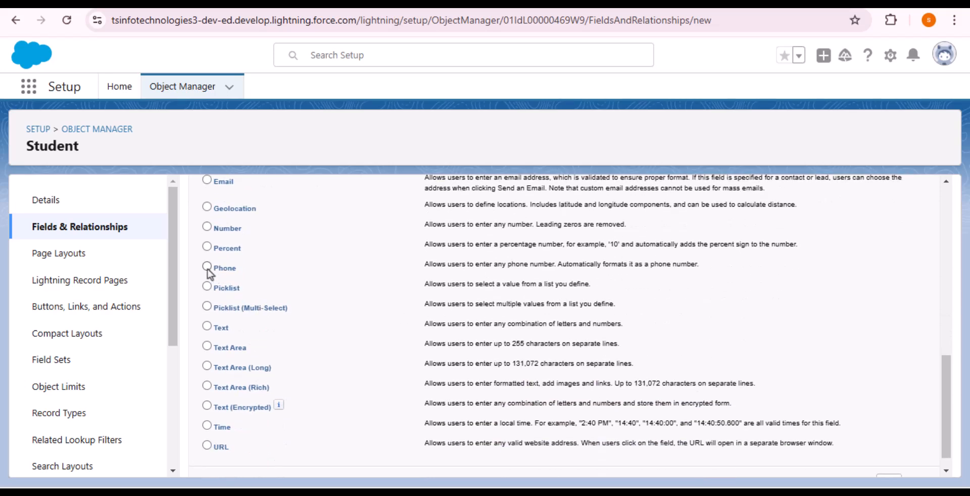
scroll(648, 314, up, 10)
click(888, 265)
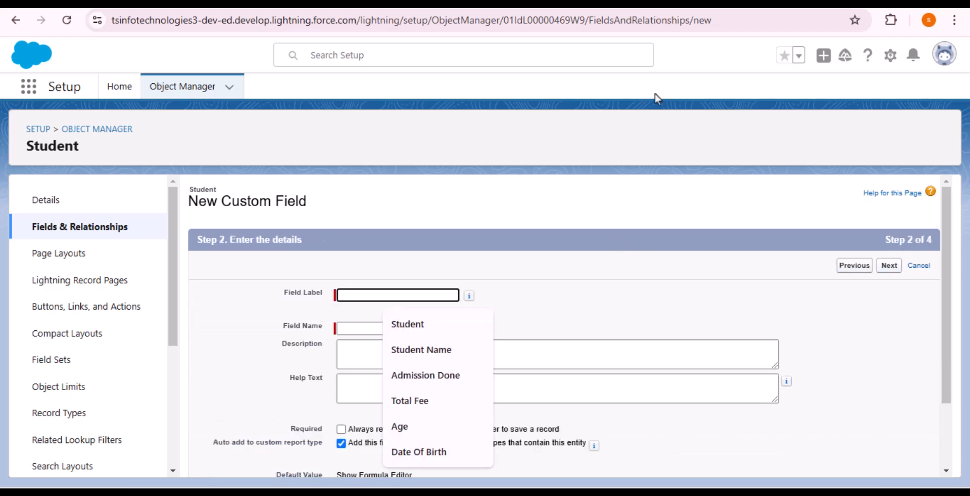
text(Mob)
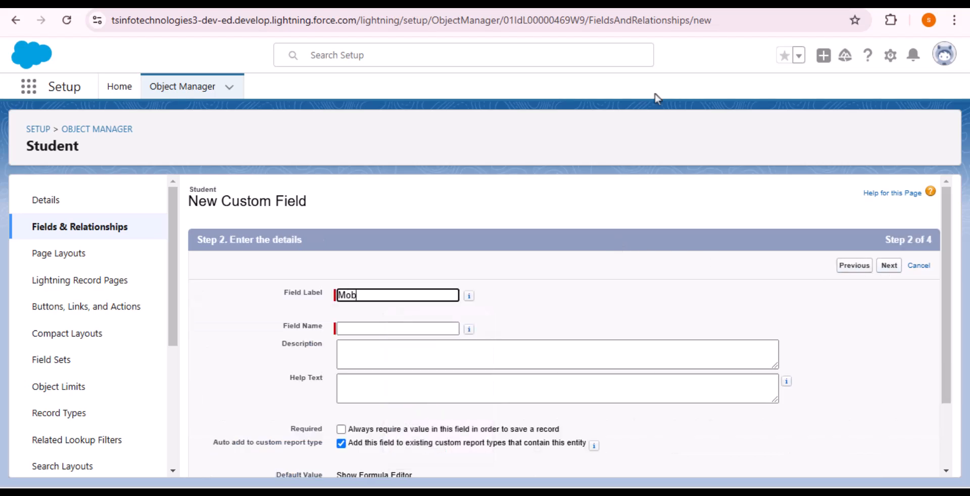
text(ile No)
click(521, 287)
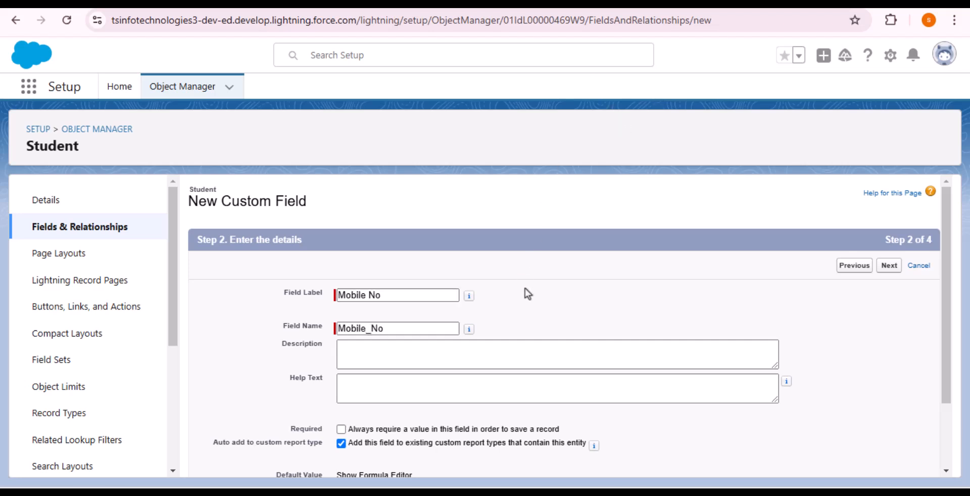
scroll(708, 299, down, 2)
click(888, 461)
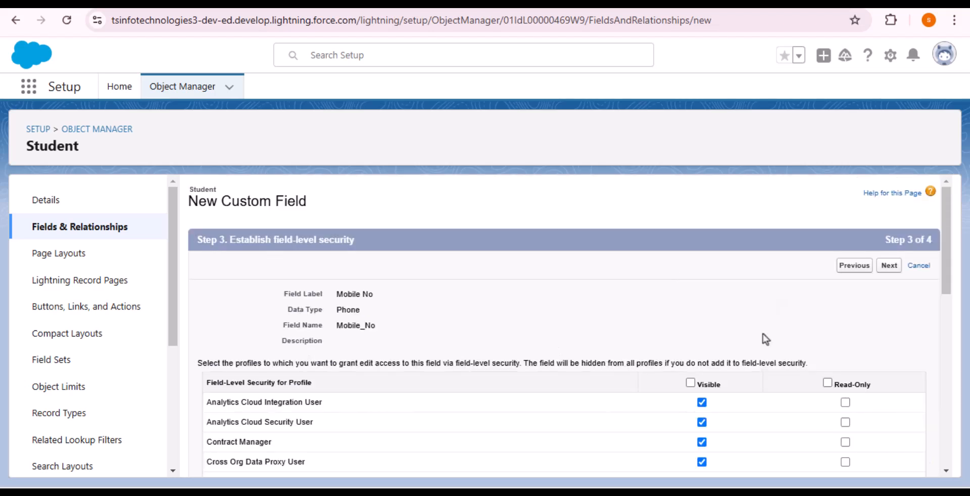
Keep default field-level security, exclude Student Layout and Student Reception Layout, and save the field.
scroll(763, 334, down, 10)
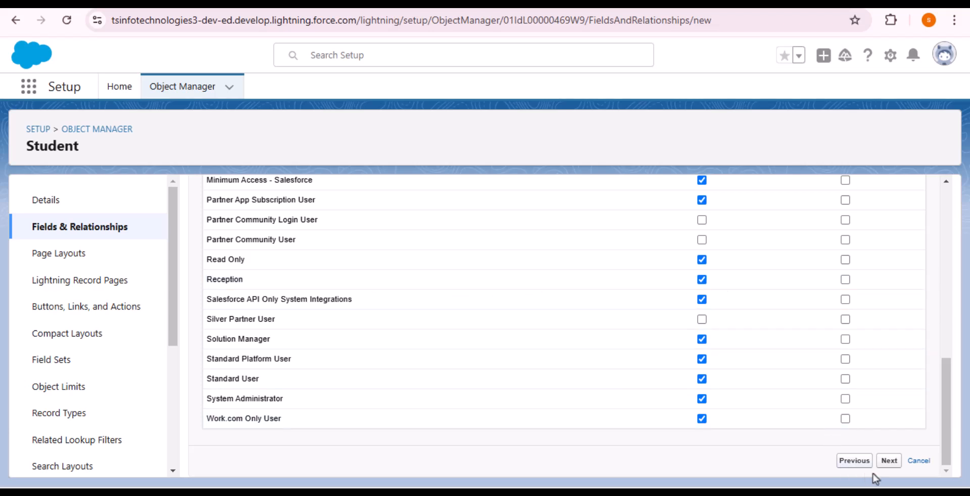
click(889, 460)
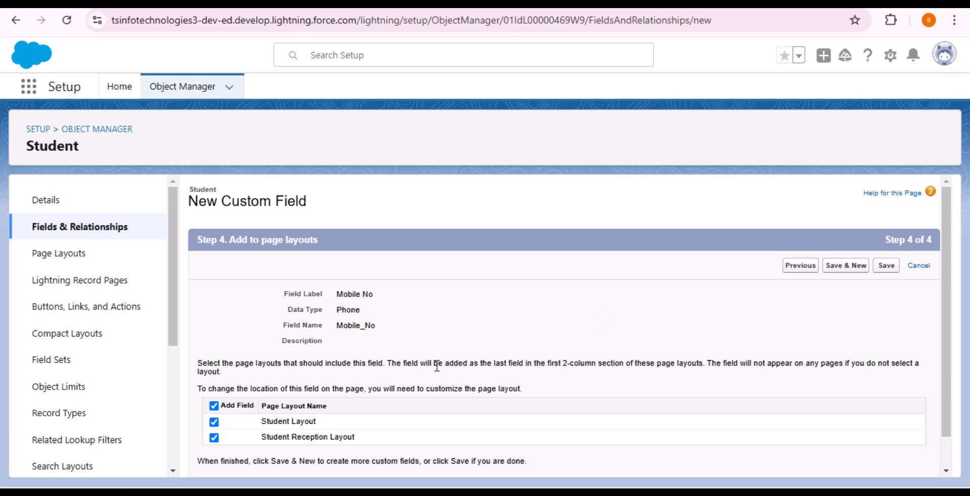
click(213, 422)
click(214, 438)
click(887, 266)
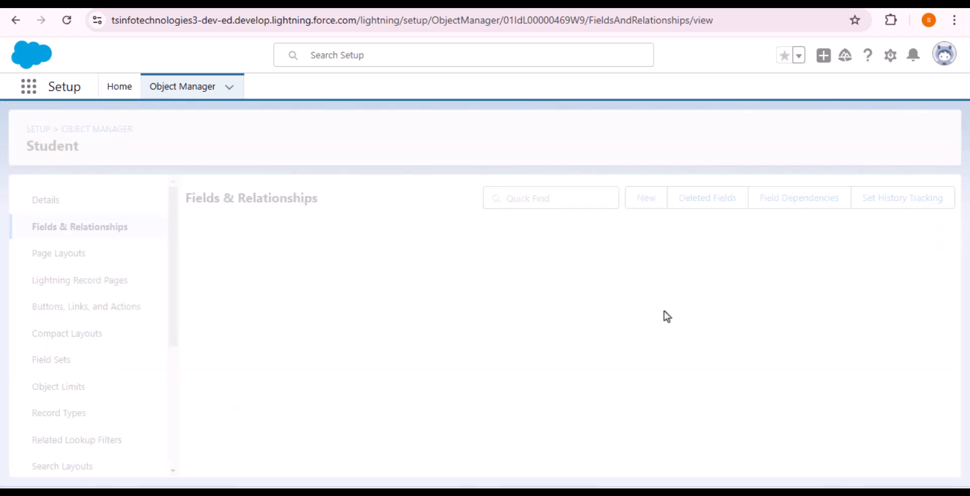
Confirm Mobile No appears as a Phone field, then go to Student Page Layouts.
scroll(616, 319, down, 5)
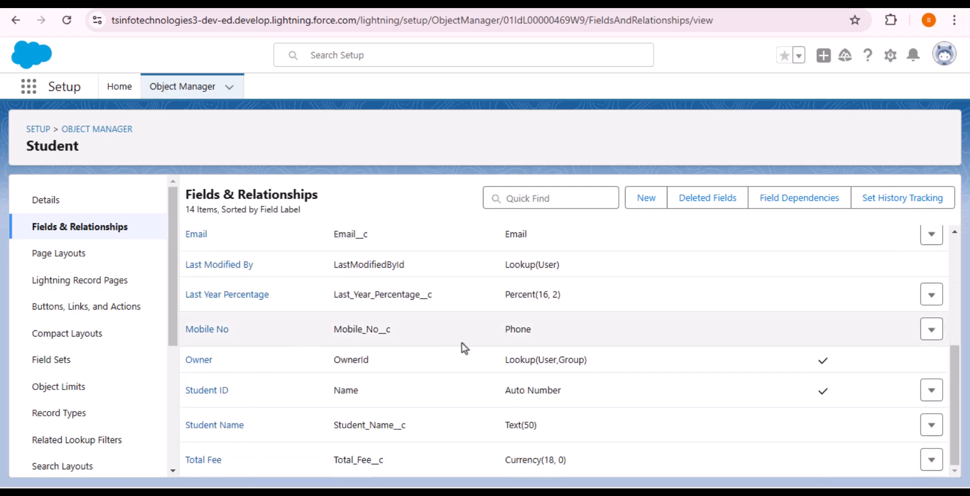
scroll(461, 343, up, 5)
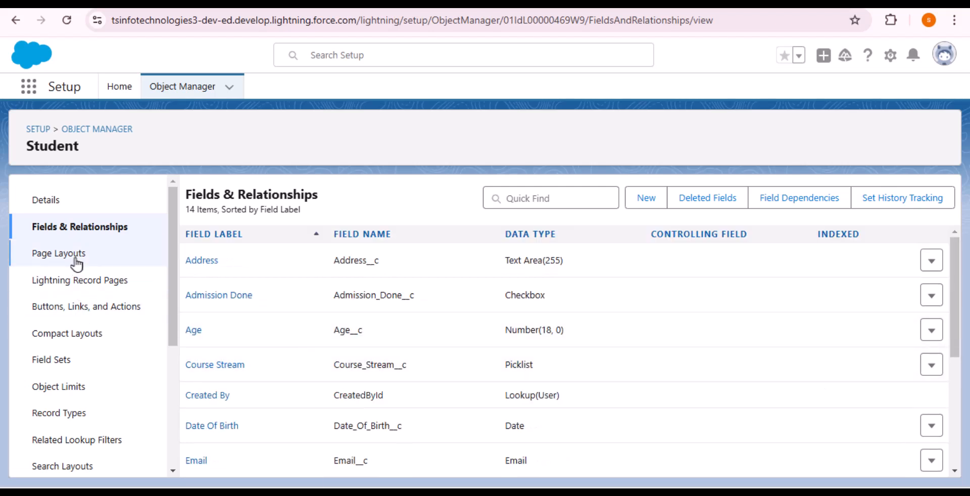
click(76, 254)
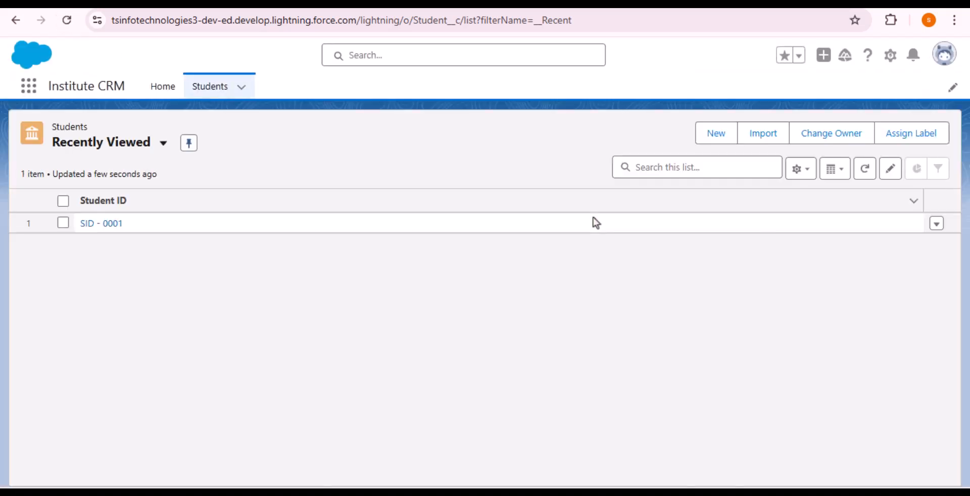
click(707, 136)
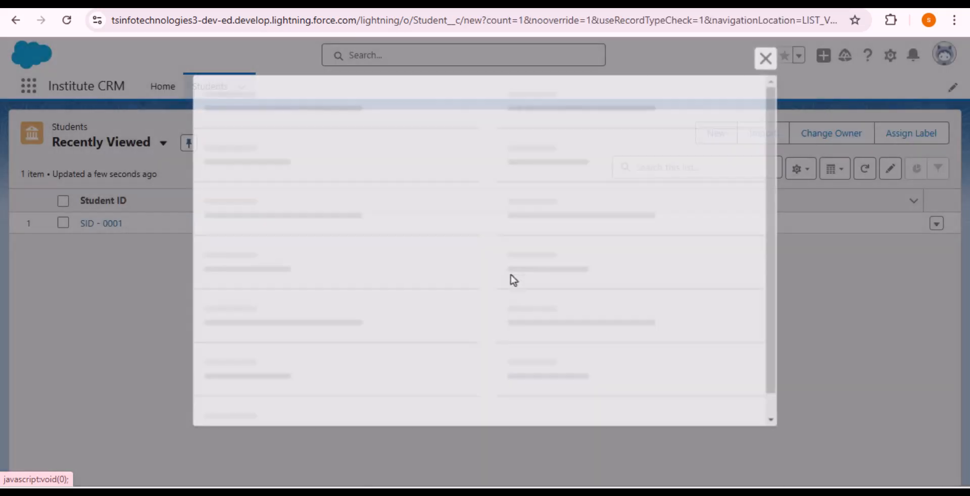
scroll(526, 269, down, 3)
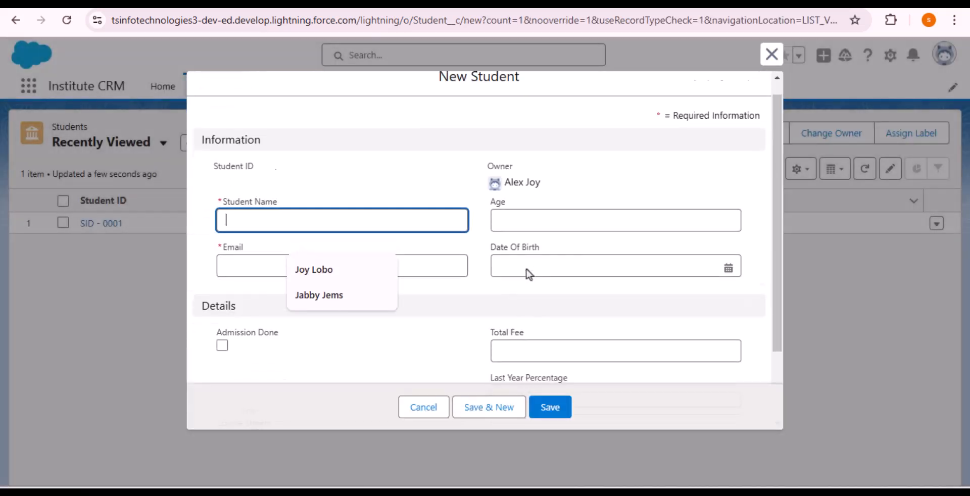
scroll(529, 342, up, 3)
scroll(532, 344, down, 3)
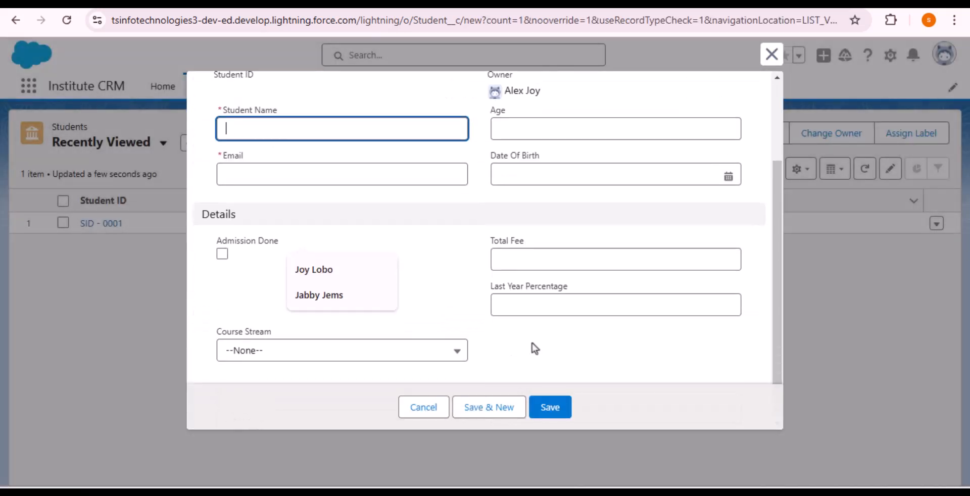
scroll(534, 356, up, 3)
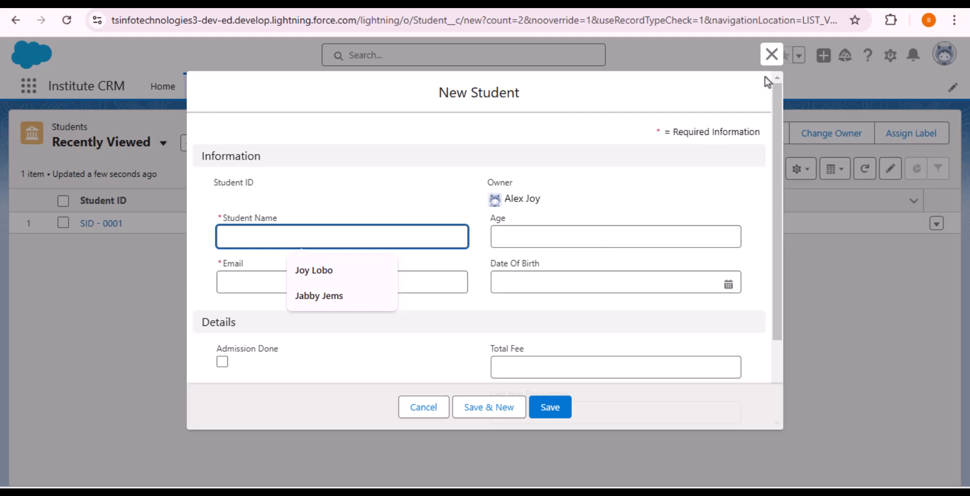
click(771, 56)
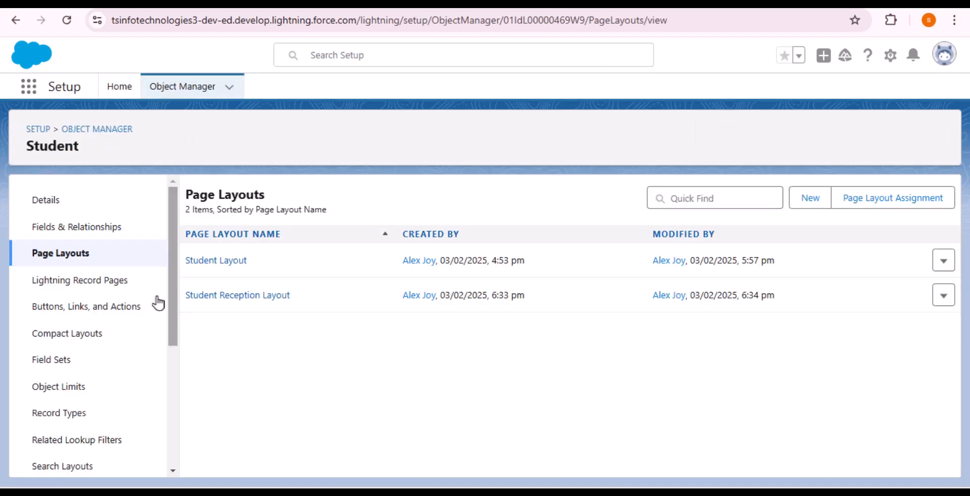
Drag Mobile No below Date Of Birth in Student Layout's Information section and save the layout.
click(226, 264)
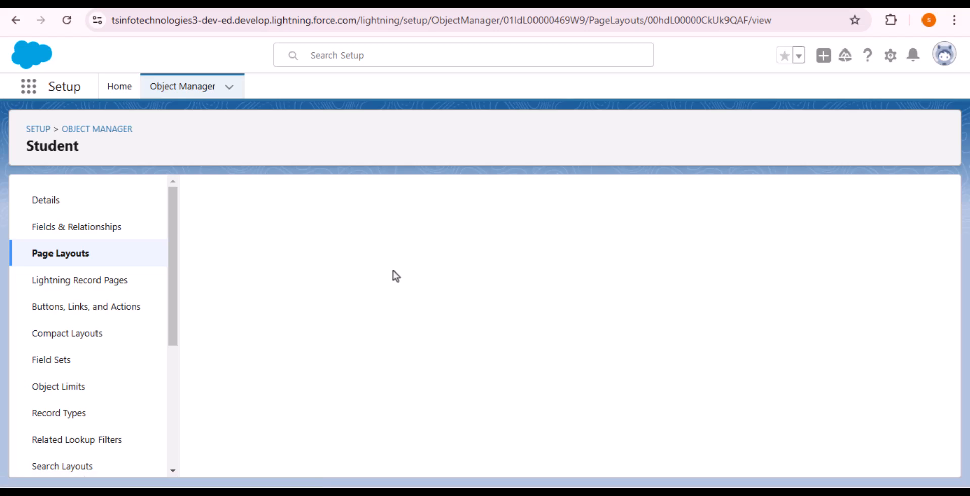
scroll(442, 385, down, 8)
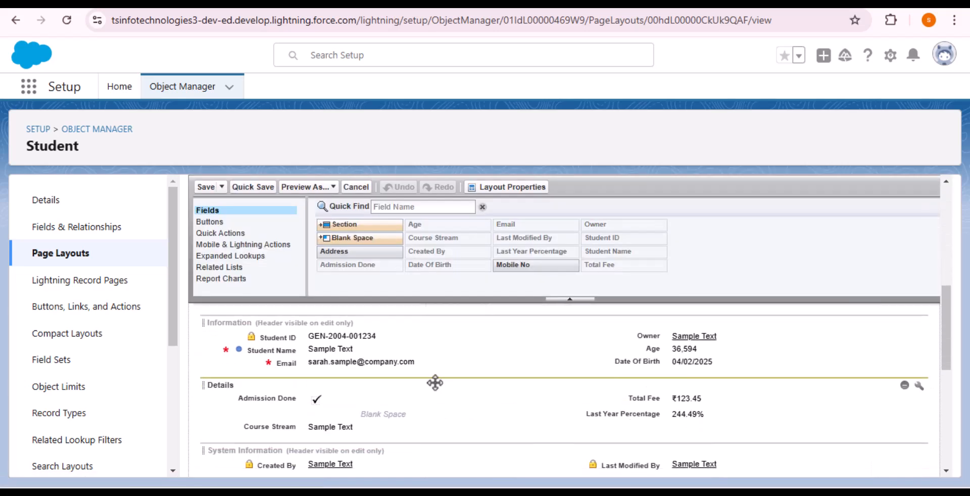
scroll(434, 383, up, 3)
scroll(405, 402, down, 3)
click(548, 270)
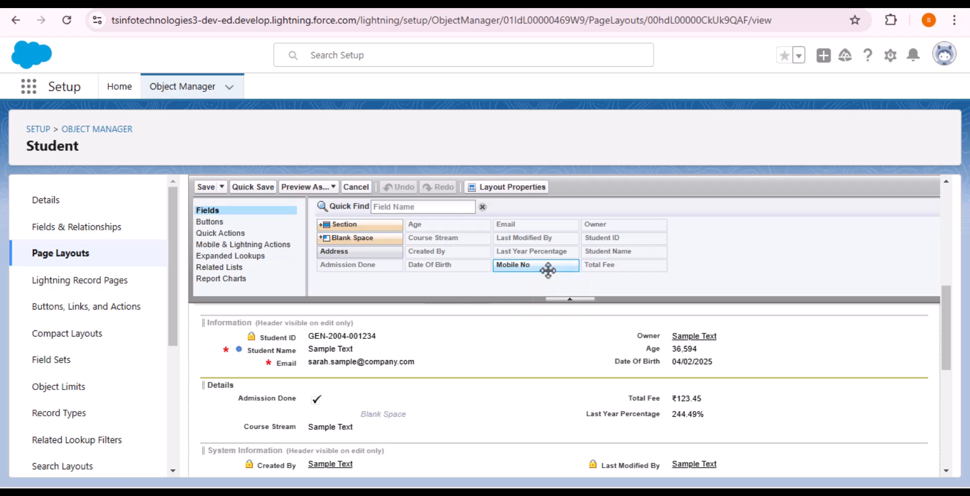
drag(531, 264, 638, 430)
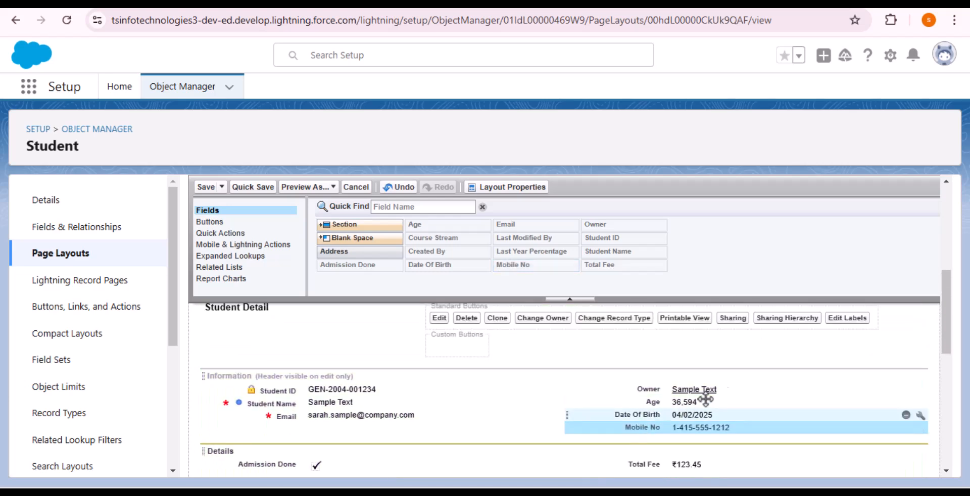
click(206, 188)
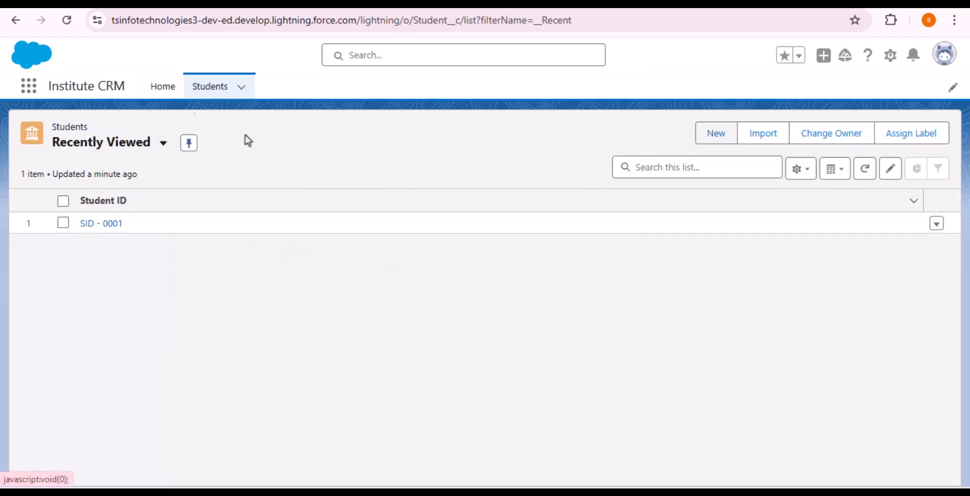
Reload Students, check and close the New Student form, then switch to Salesforce Classic.
click(74, 23)
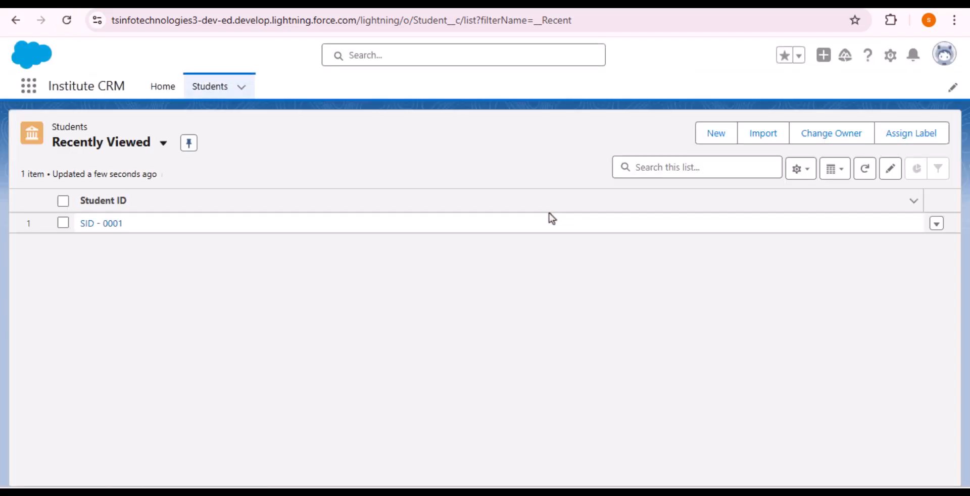
click(712, 135)
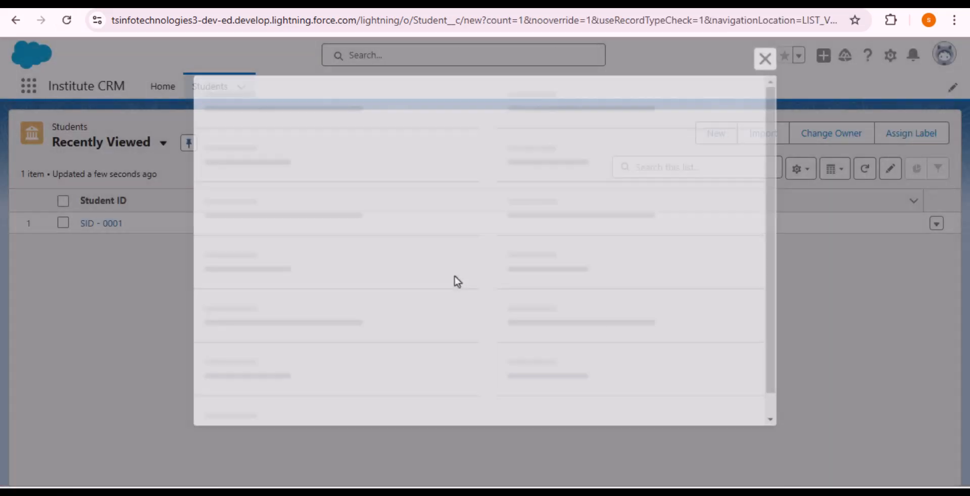
scroll(568, 281, down, 2)
scroll(548, 182, up, 1)
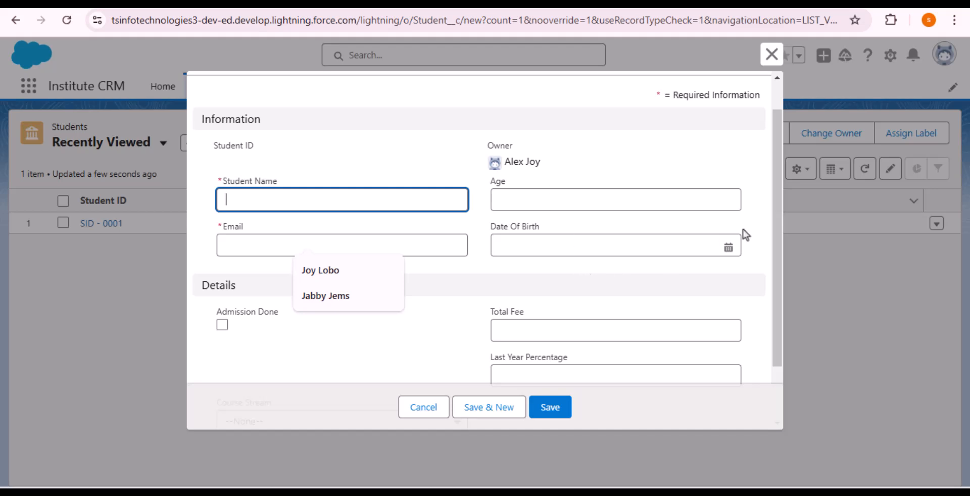
click(771, 54)
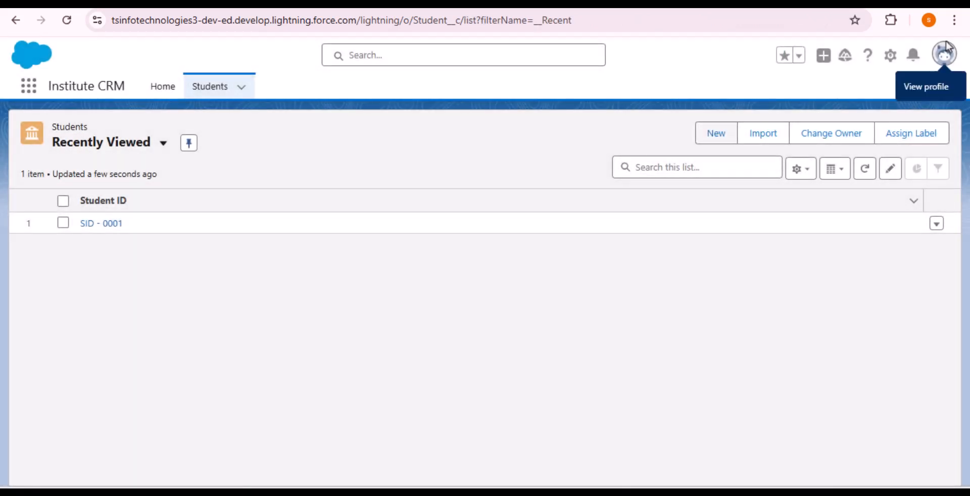
click(948, 52)
click(764, 261)
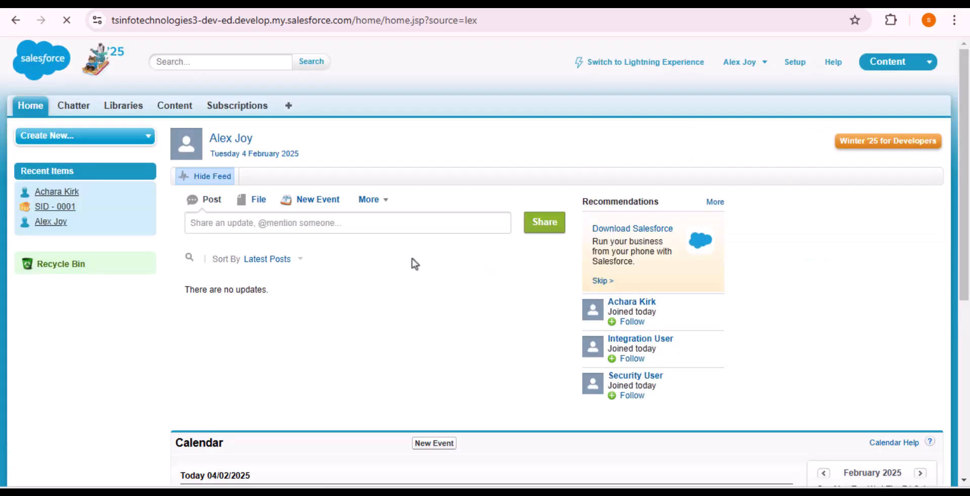
Open Students from All Tabs in Classic and start a New Student form showing the Mobile No field.
click(288, 107)
scroll(673, 353, down, 10)
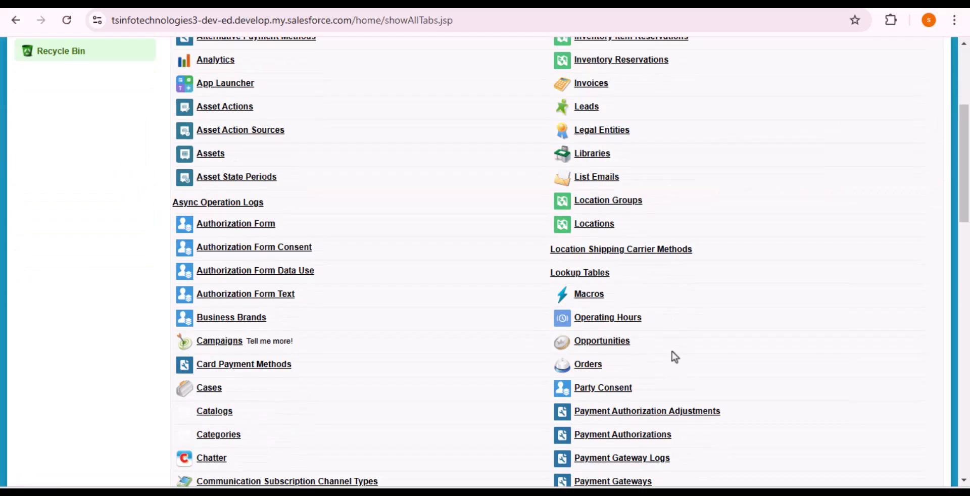
scroll(585, 323, down, 3)
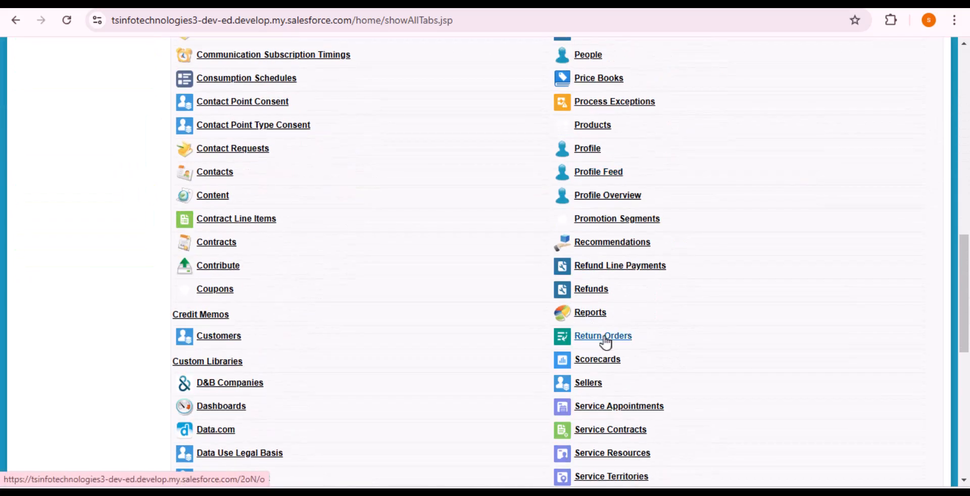
scroll(608, 343, down, 2)
scroll(614, 356, down, 3)
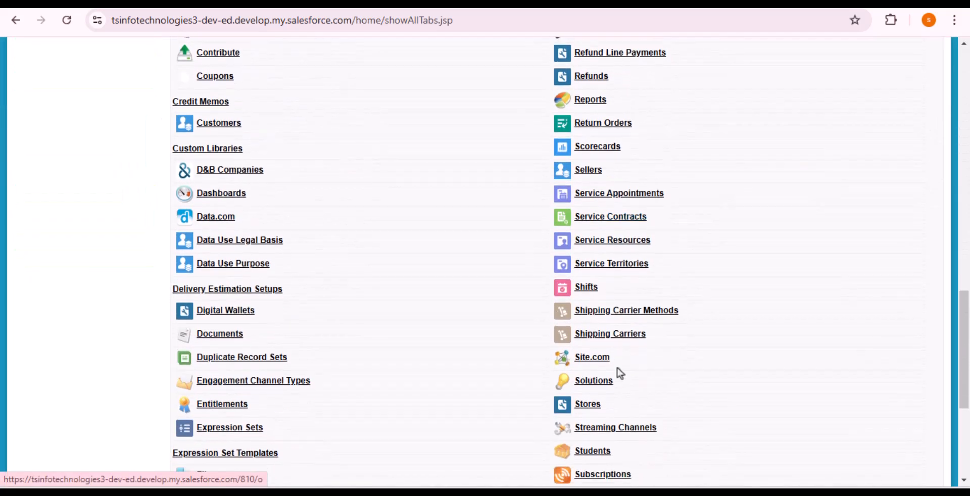
scroll(617, 382, down, 2)
click(585, 380)
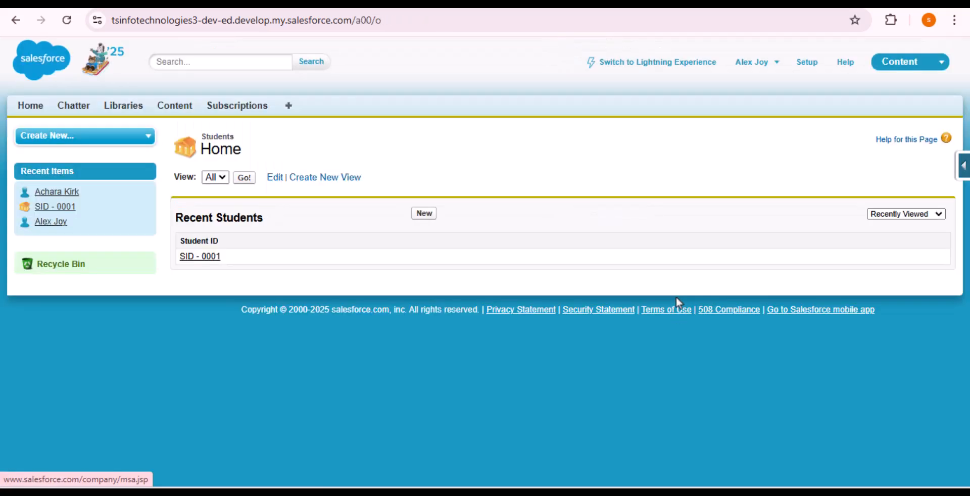
click(424, 214)
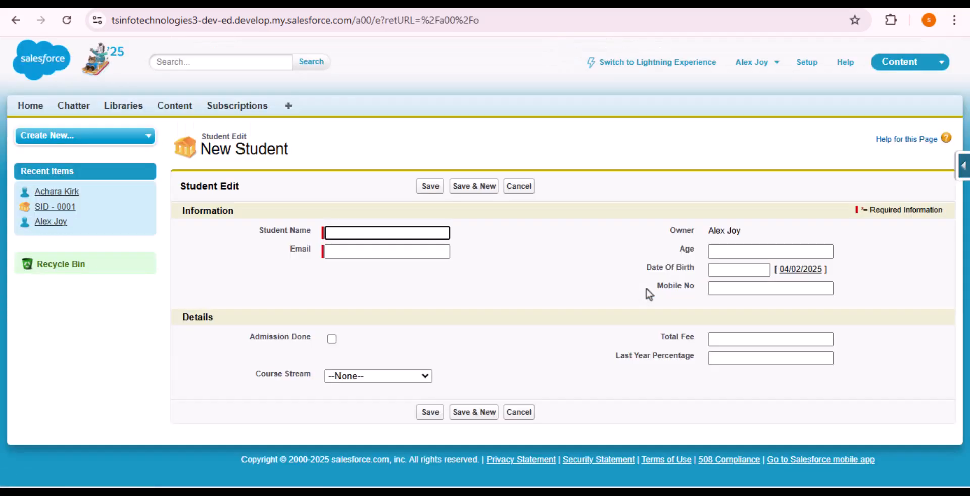
drag(650, 289, 753, 285)
click(871, 286)
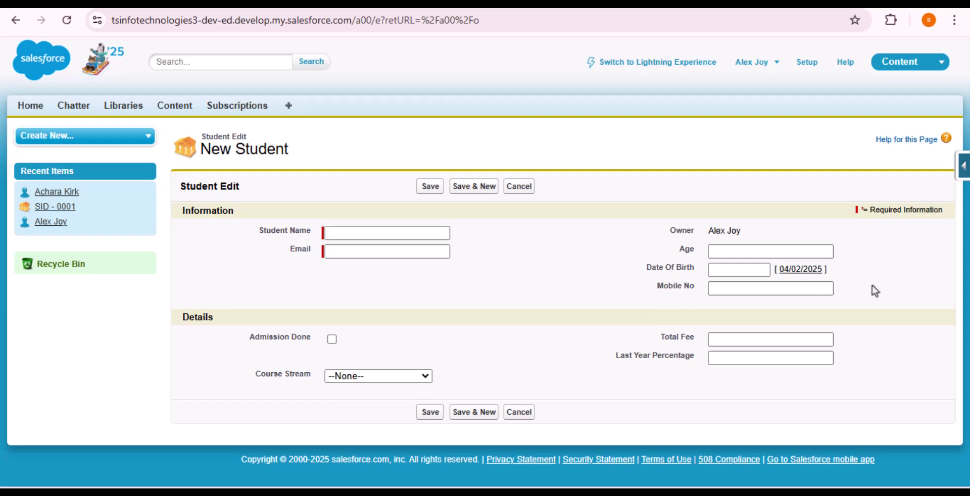